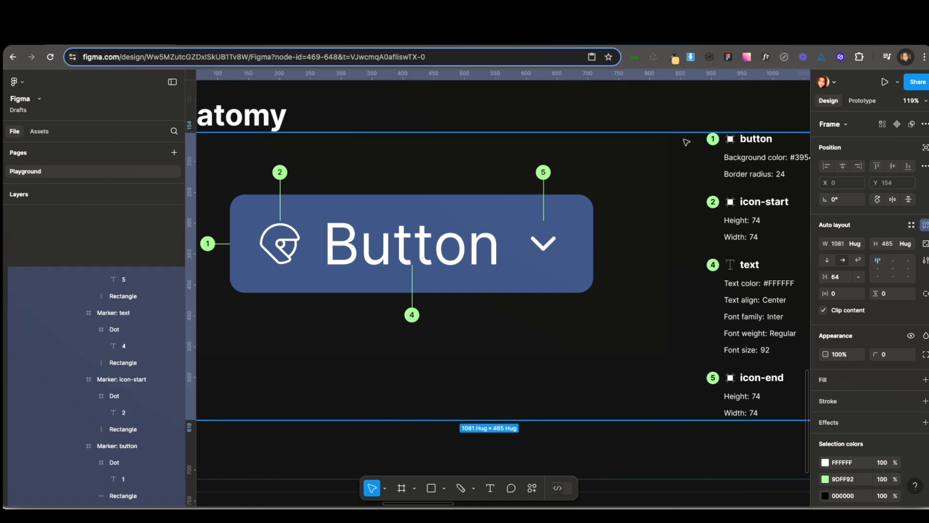
Reduce the horizontal spacing between items in the Exhibit auto layout frame to -41
drag(825, 276, 716, 288)
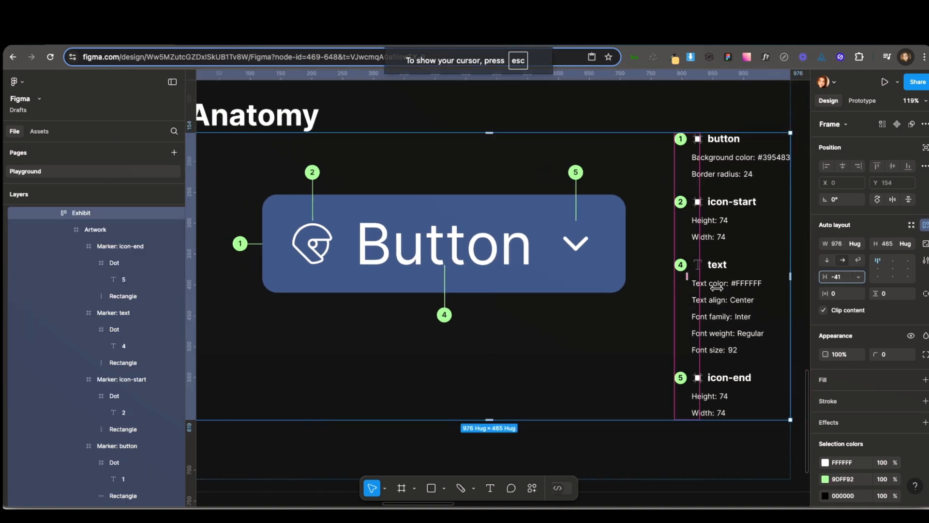
click(734, 115)
drag(390, 249, 441, 246)
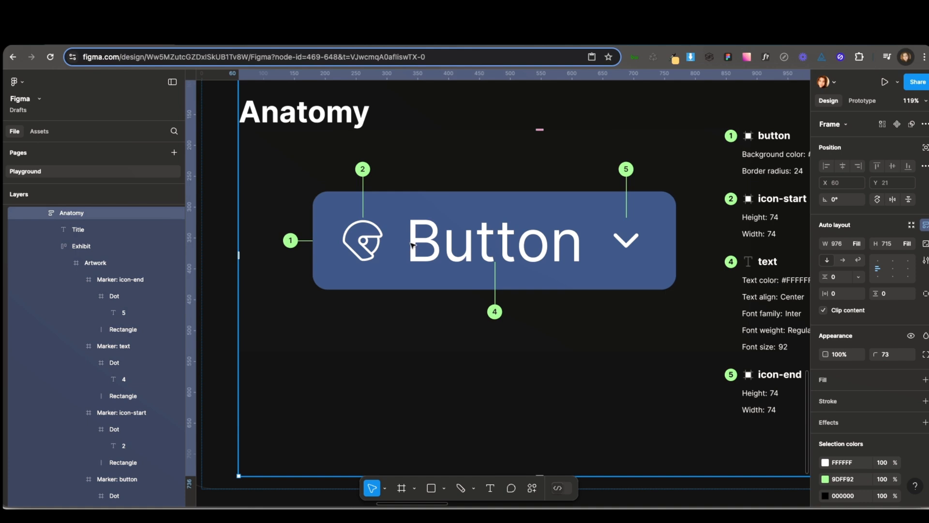
Inspect the icon-start frame of the button and the Artwork frame that surrounds it
scroll(356, 273, up, 3)
super+click(445, 233)
super+click(393, 230)
double_click(385, 230)
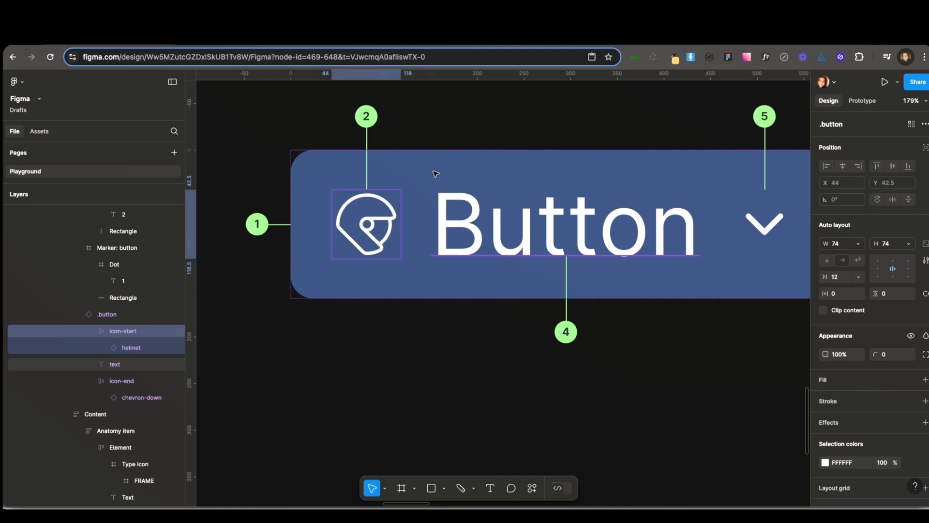
click(442, 146)
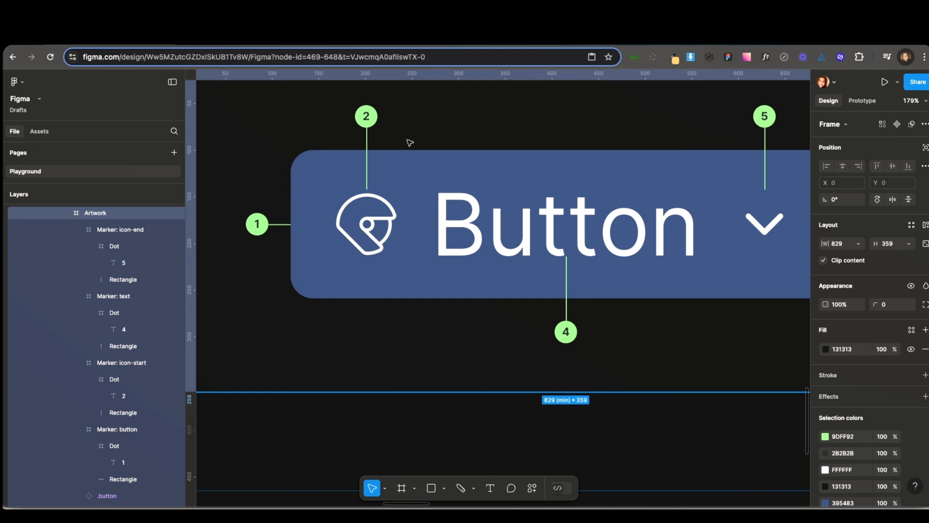
scroll(411, 145, down, 3)
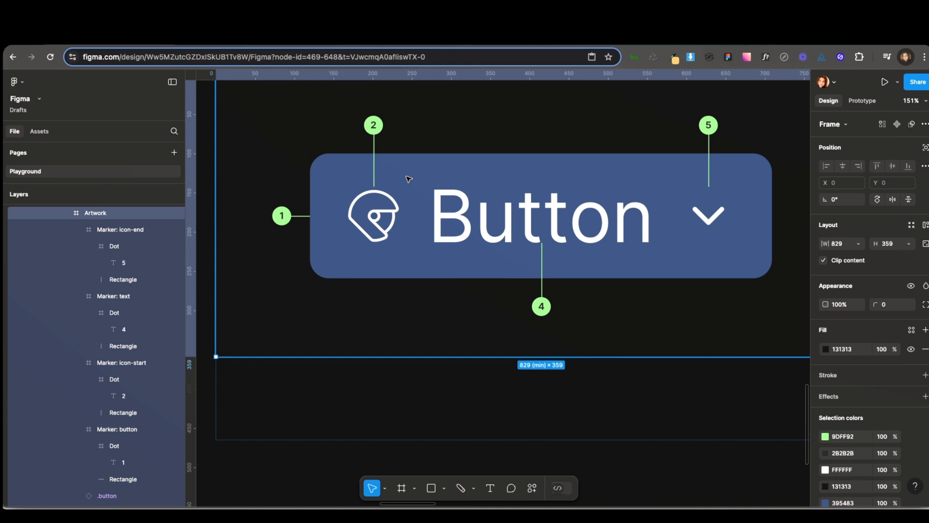
scroll(400, 238, up, 4)
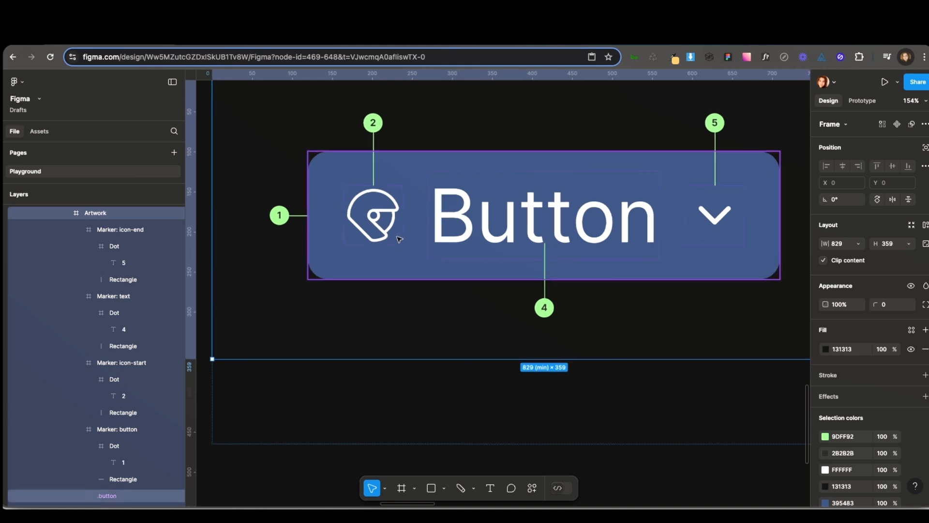
Examine the .button instance in the Artwork as the container of the icon-start layer and the label
super+click(452, 208)
click(366, 203)
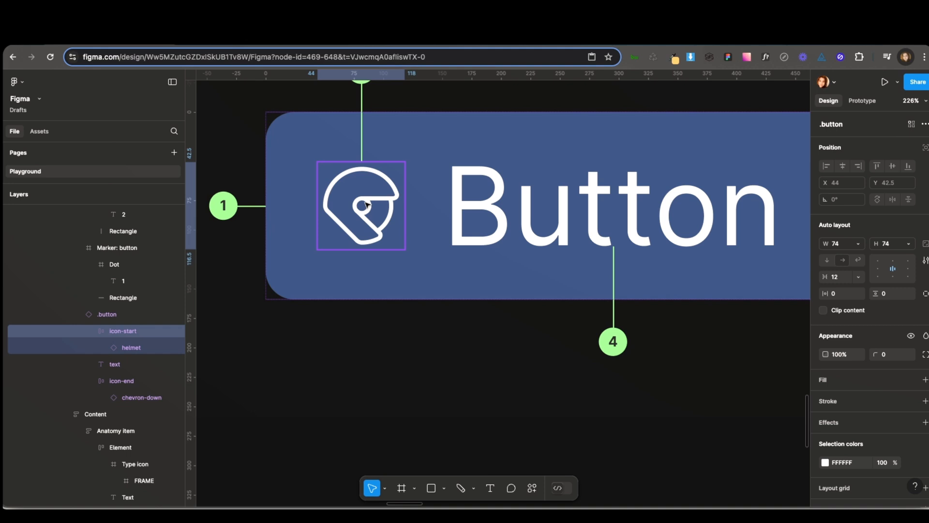
click(286, 134)
drag(453, 179, 417, 207)
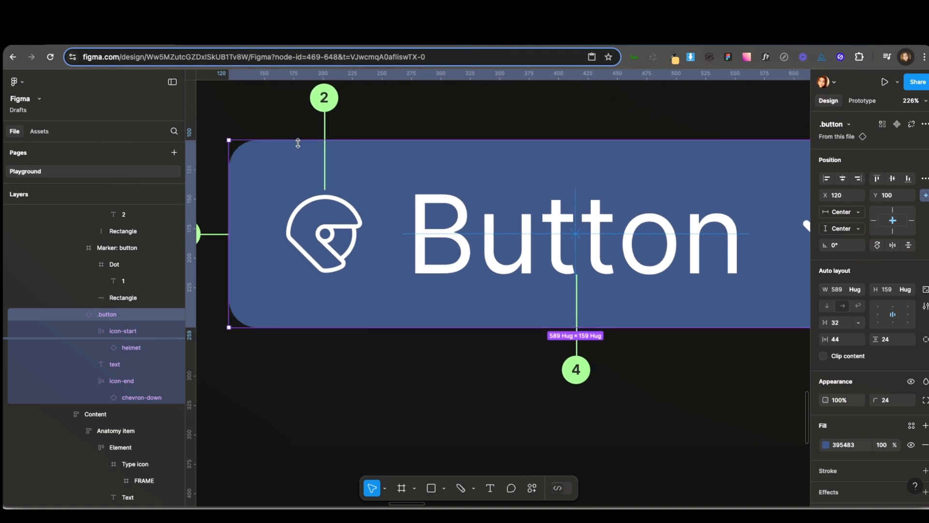
scroll(385, 194, down, 3)
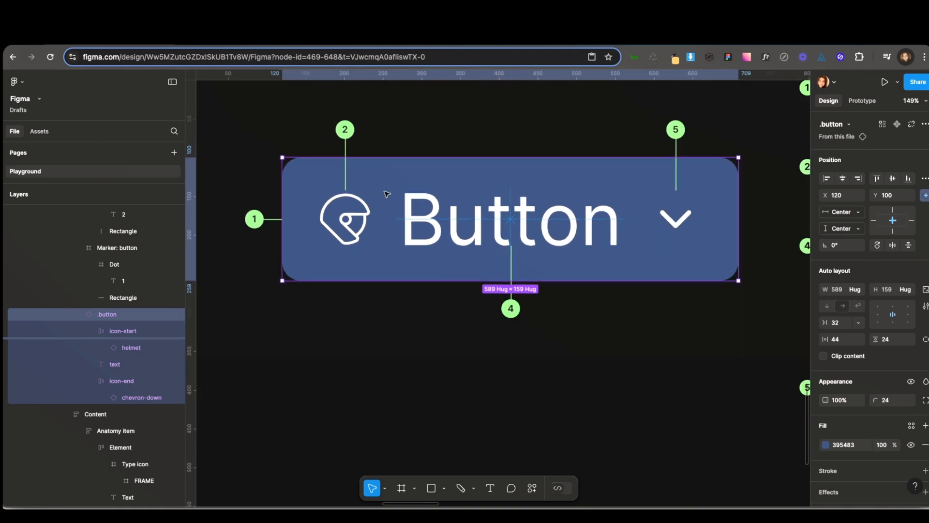
scroll(304, 167, up, 3)
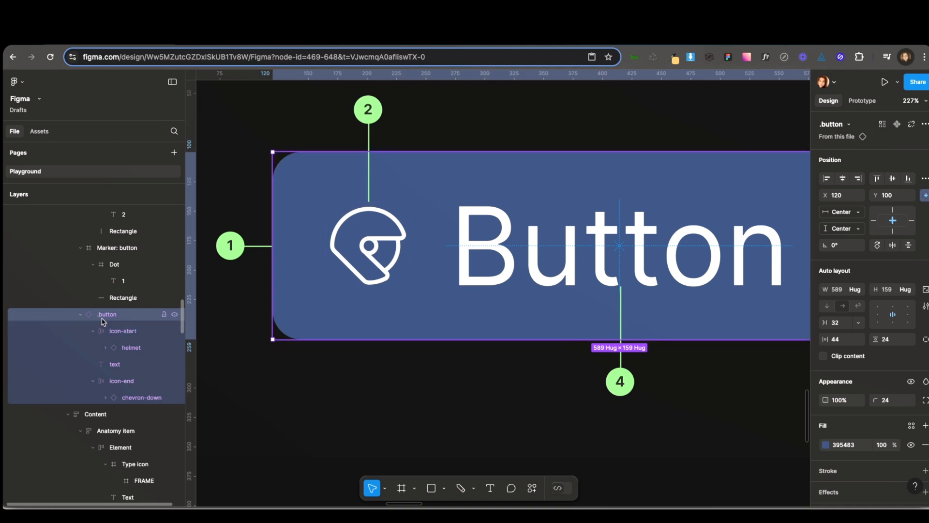
scroll(370, 226, right, 2)
scroll(371, 226, down, 1)
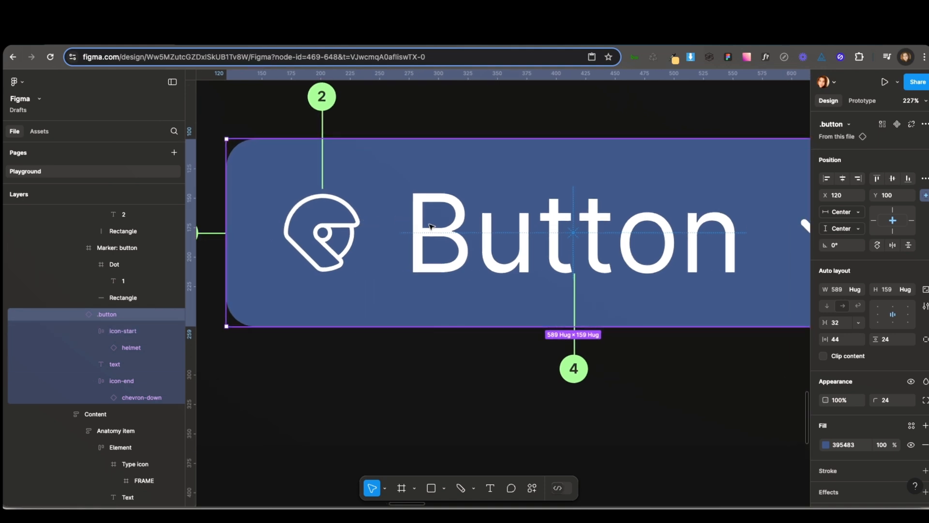
Inspect the icon-start, text and icon-end layers nested in the .button instance one by one
click(345, 247)
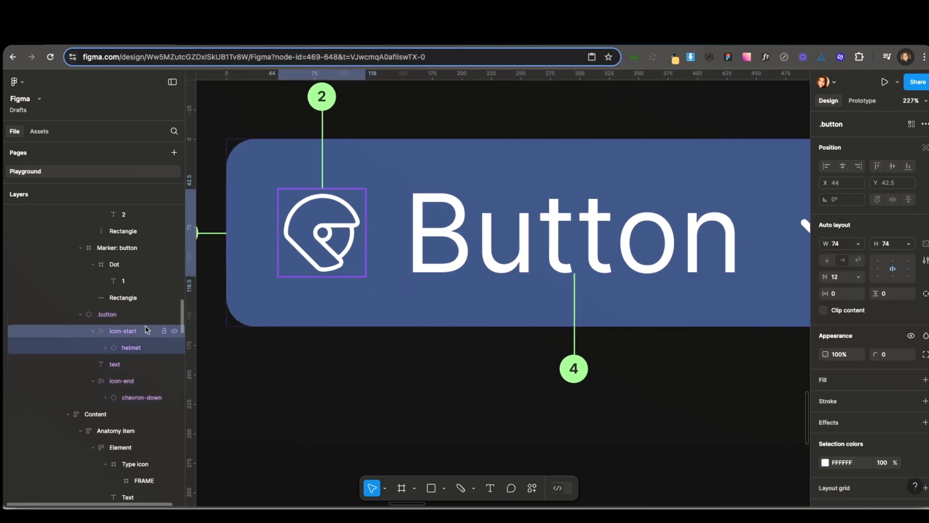
scroll(406, 230, down, 1)
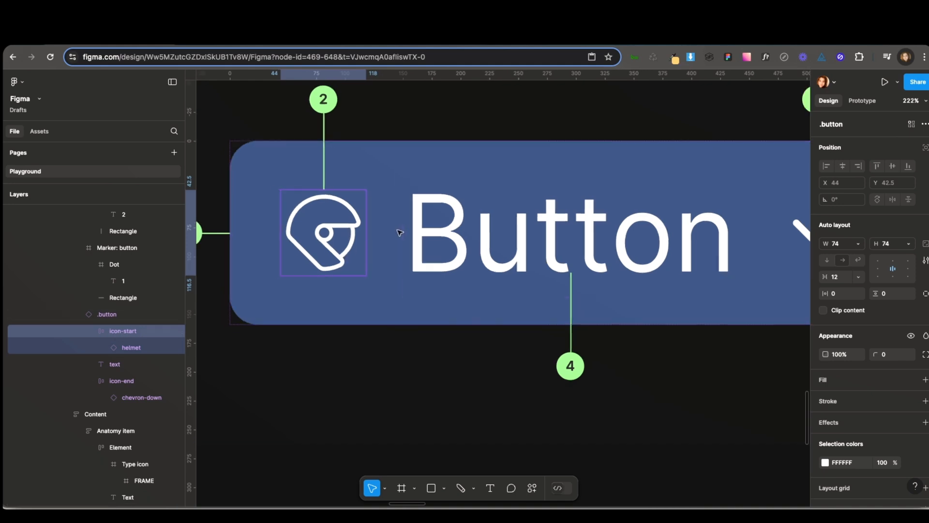
click(544, 229)
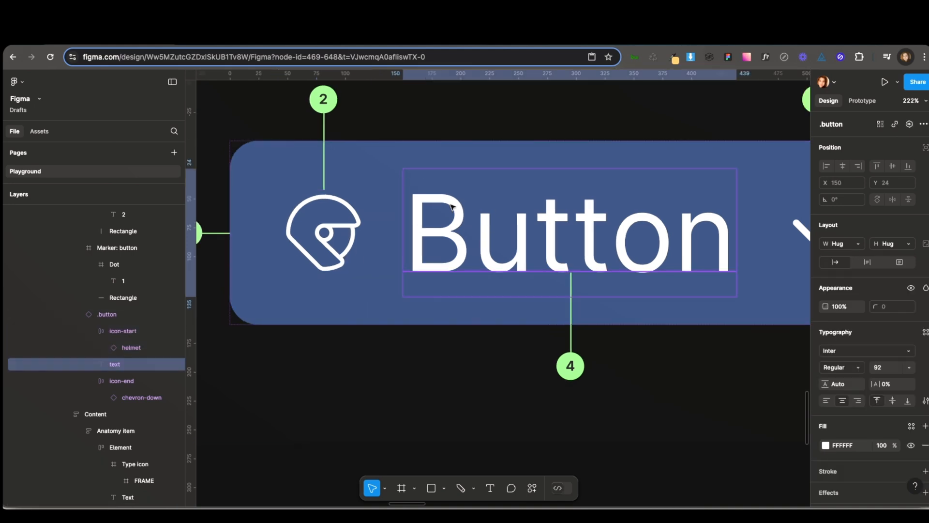
scroll(439, 224, down, 2)
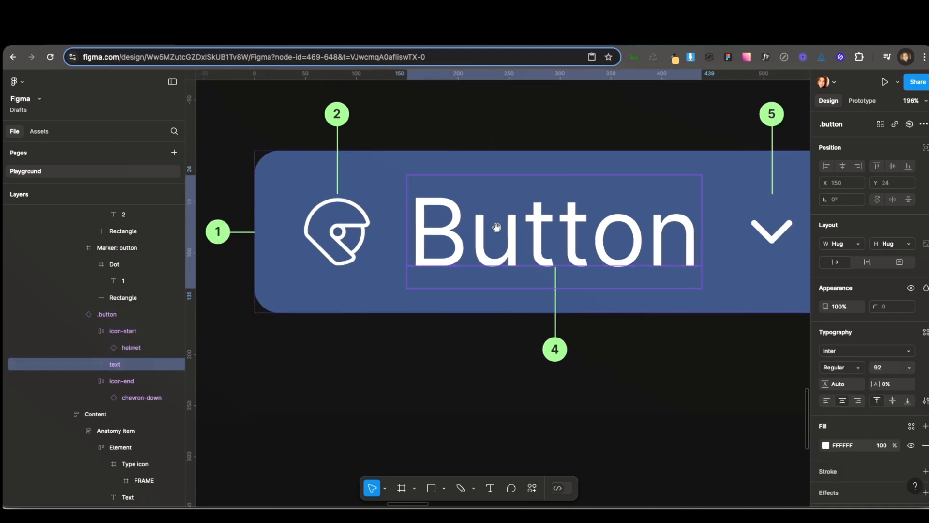
scroll(617, 243, right, 5)
click(630, 264)
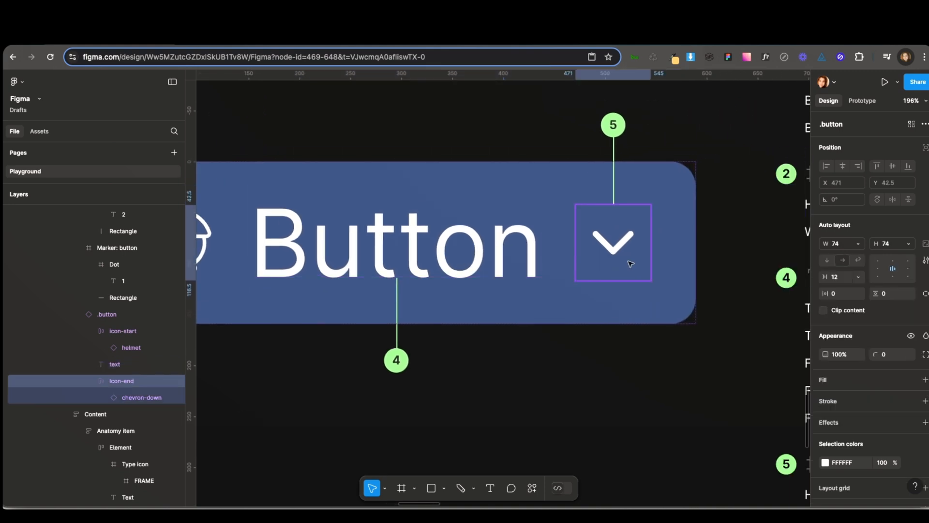
Inspect the icon-start frame and the helmet instance nested inside it
scroll(290, 261, left, 8)
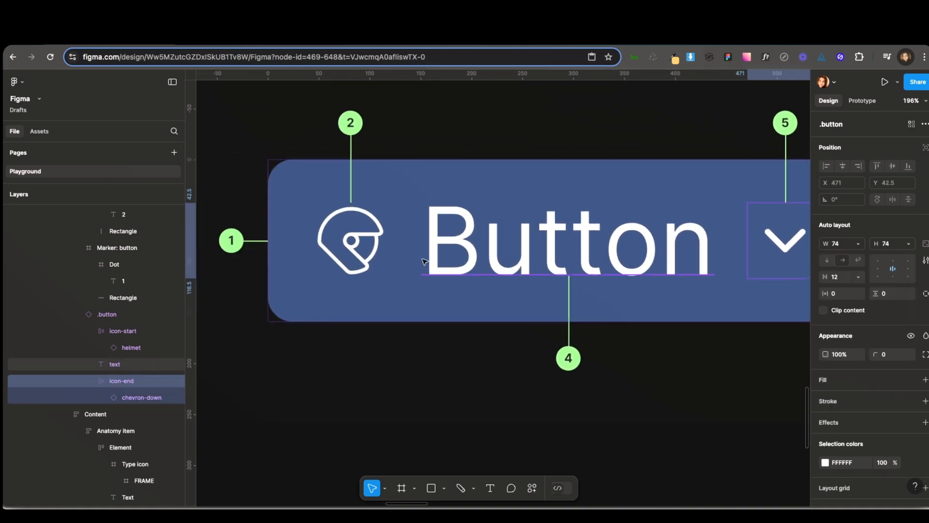
scroll(443, 241, up, 3)
click(348, 243)
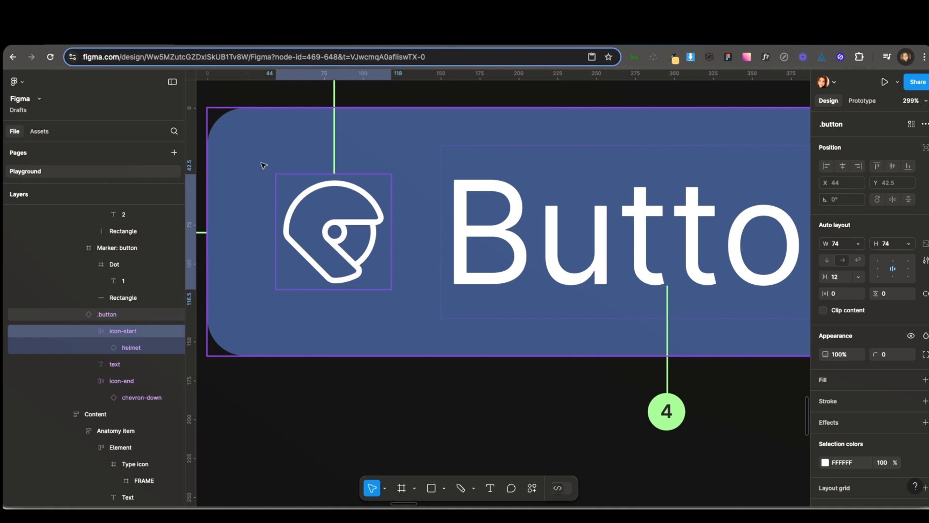
drag(260, 163, 411, 307)
click(130, 332)
click(134, 346)
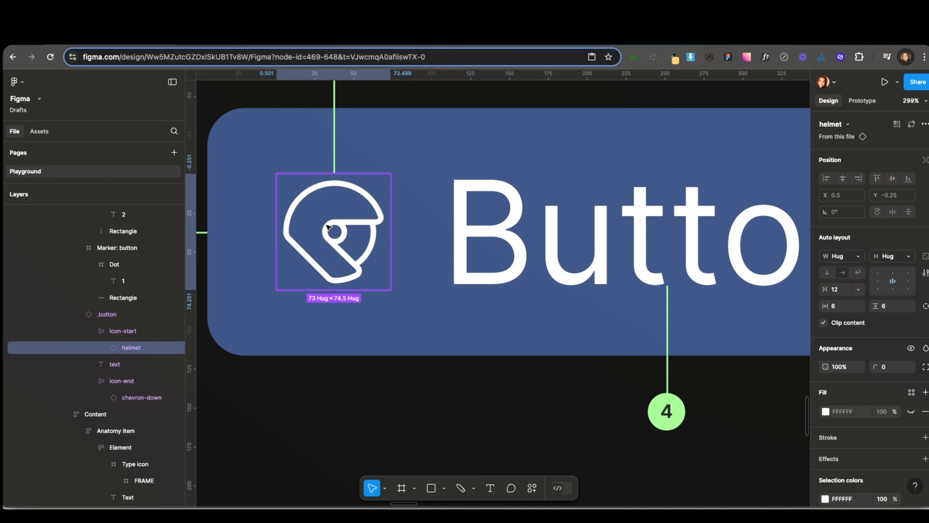
Examine the helmet and chevron-down main components above the .button main component
click(412, 393)
scroll(411, 391, down, 5)
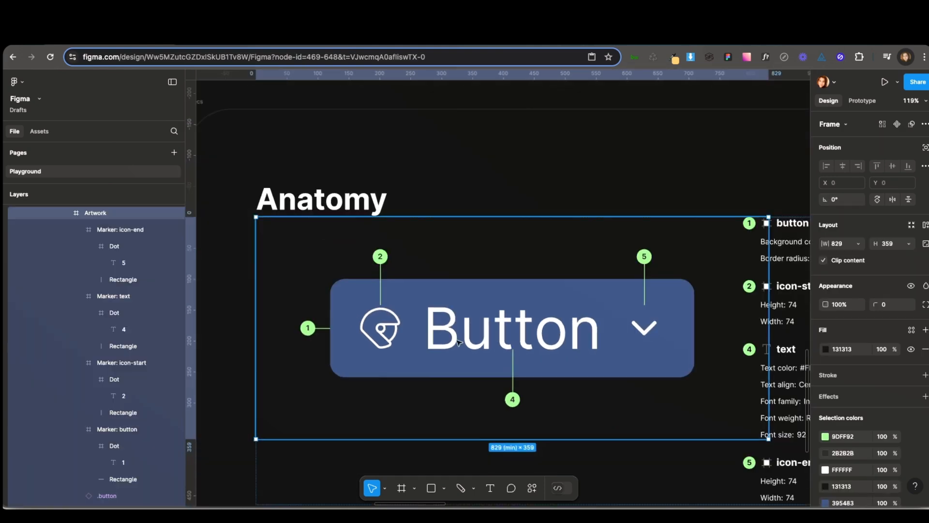
drag(793, 269, 321, 284)
drag(654, 213, 453, 293)
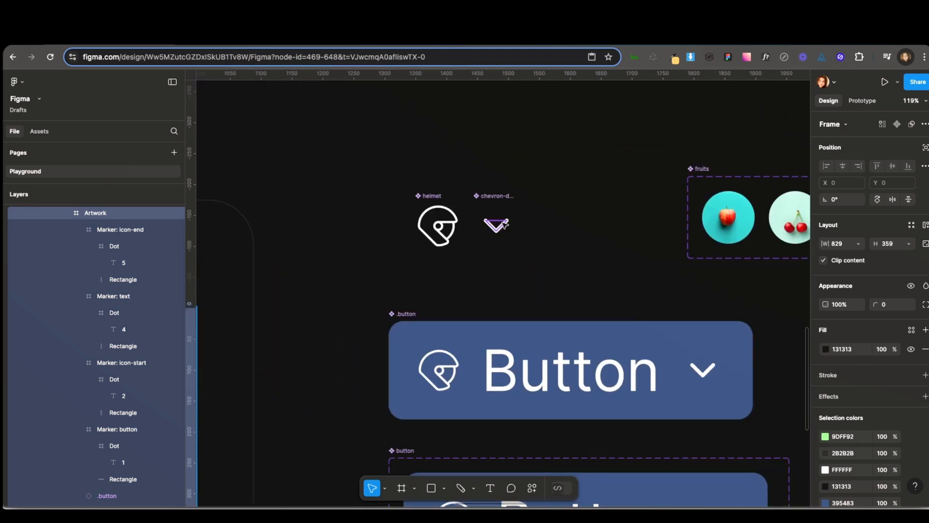
scroll(497, 225, up, 4)
scroll(357, 205, up, 1)
drag(265, 172, 593, 399)
click(593, 399)
scroll(514, 381, down, 2)
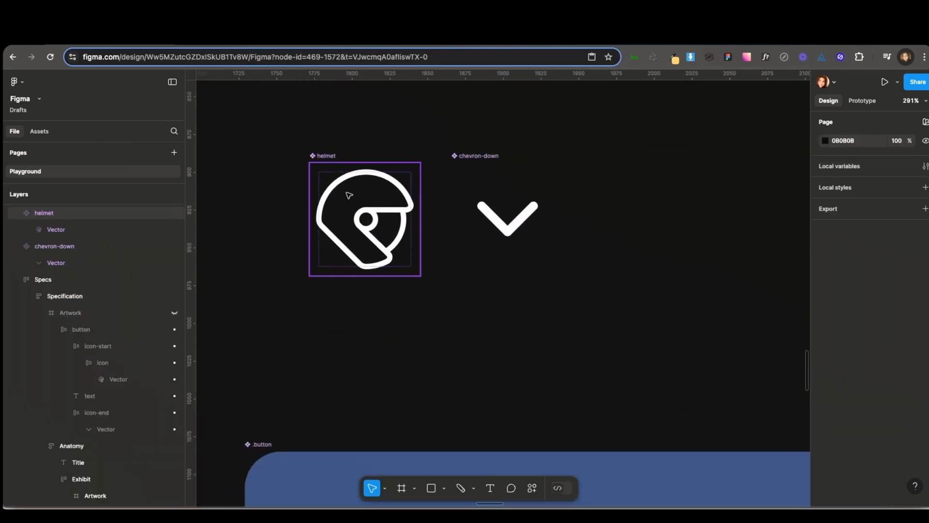
click(403, 198)
click(508, 244)
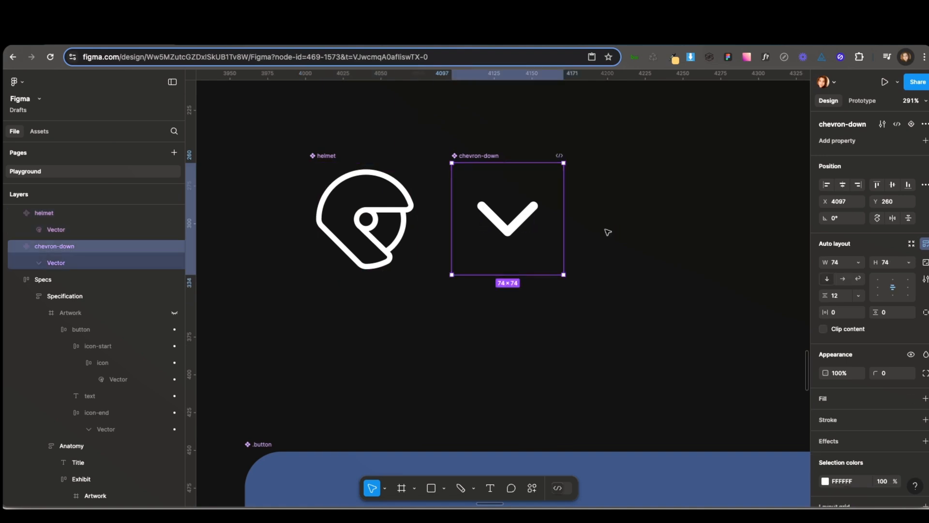
Check the icon-end frame in the .button main component against the helmet and chevron-down icon components
scroll(616, 320, down, 2)
drag(697, 415, 566, 353)
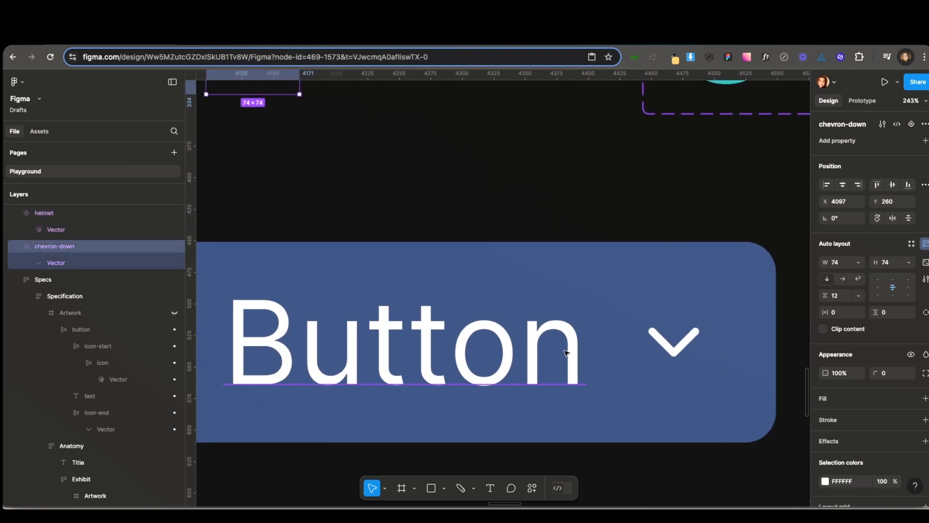
click(682, 344)
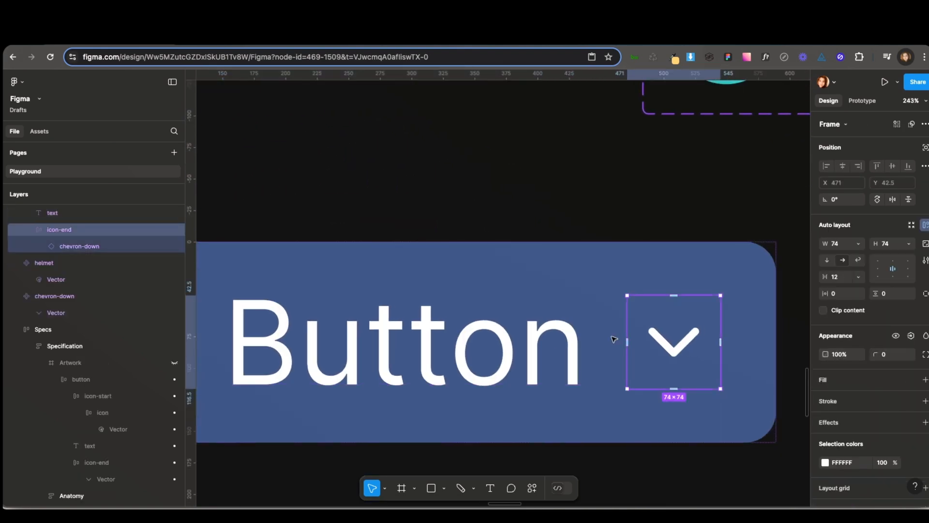
drag(367, 213, 561, 383)
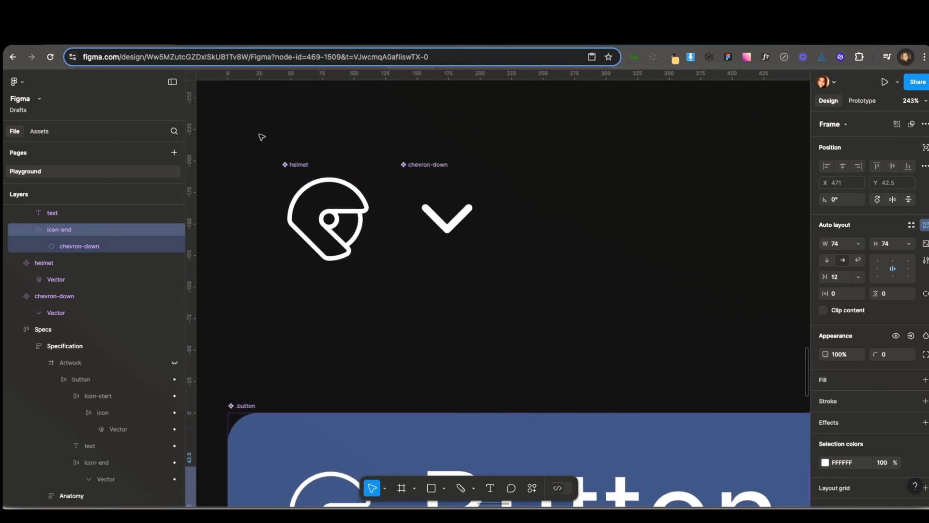
drag(262, 137, 572, 305)
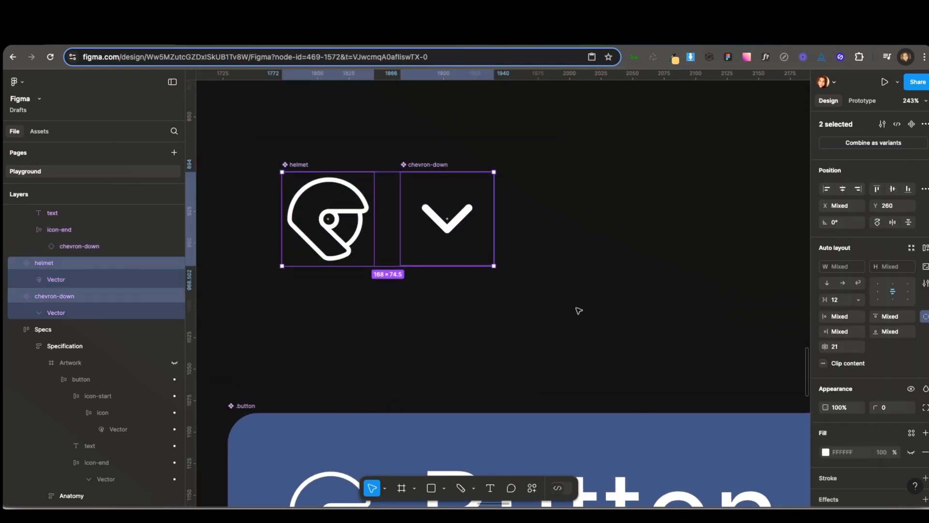
click(579, 311)
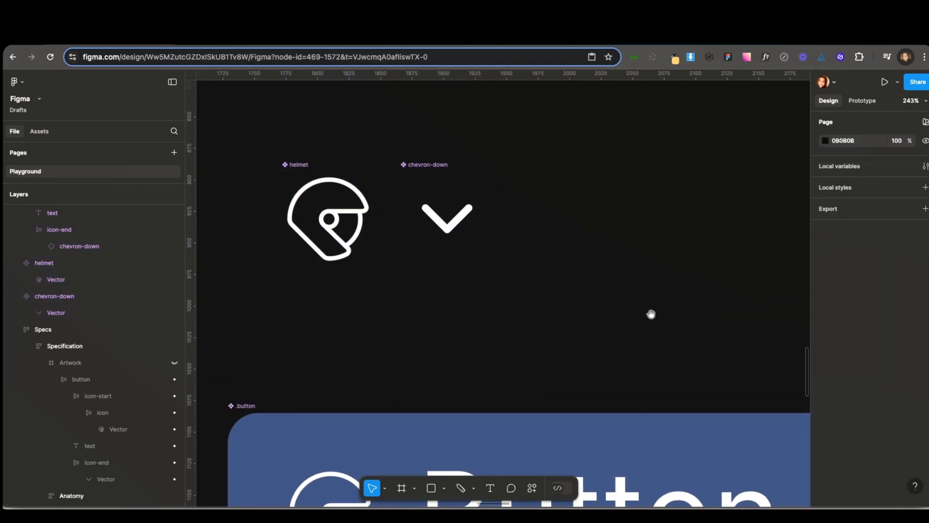
Examine the fruits component set and its Cherry and Apple variants
drag(673, 329, 263, 299)
drag(502, 304, 418, 356)
click(367, 151)
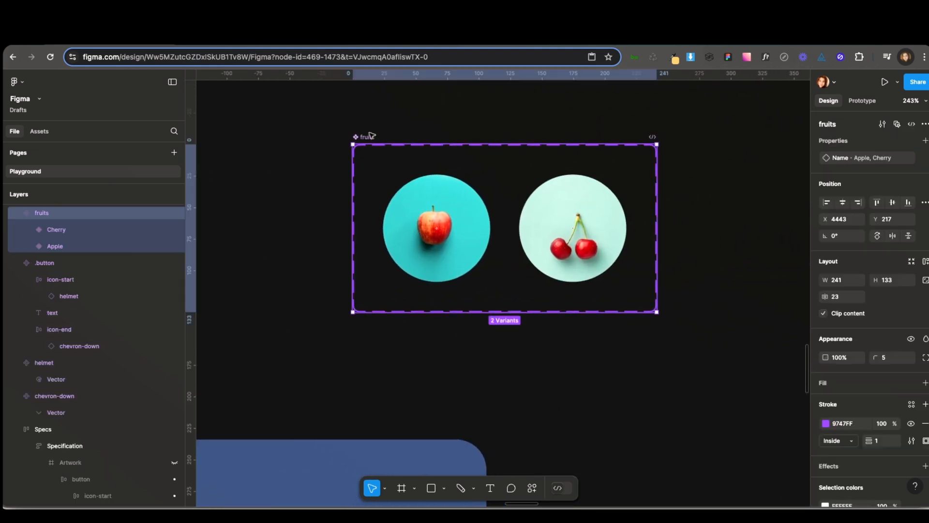
scroll(368, 160, right, 2)
drag(315, 119, 698, 325)
click(586, 256)
click(433, 244)
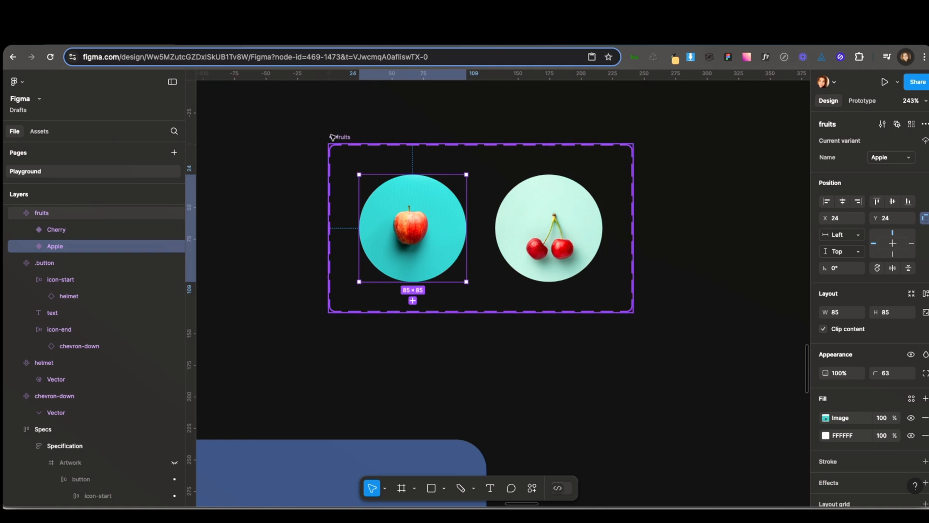
click(699, 210)
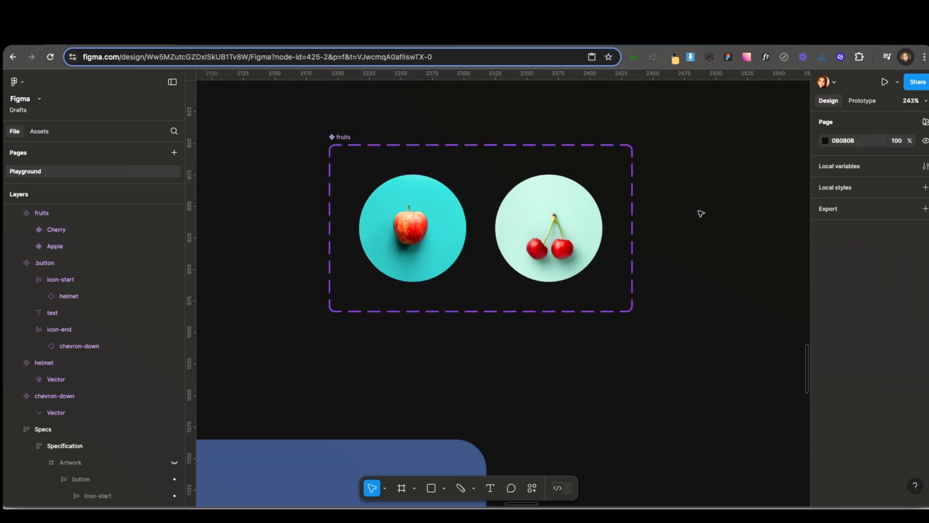
Compare the standalone icon components with the fruits variants and view the .button main component and button set
scroll(329, 182, left, 10)
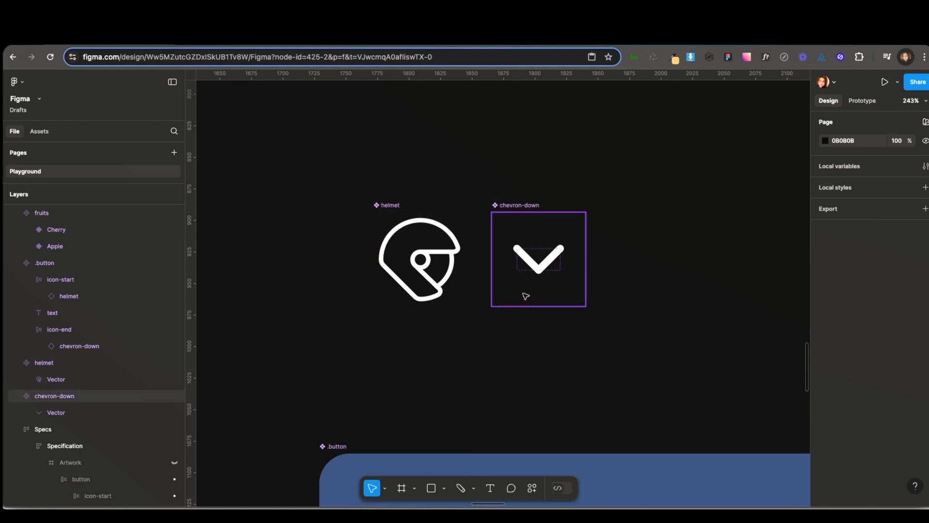
scroll(740, 307, right, 10)
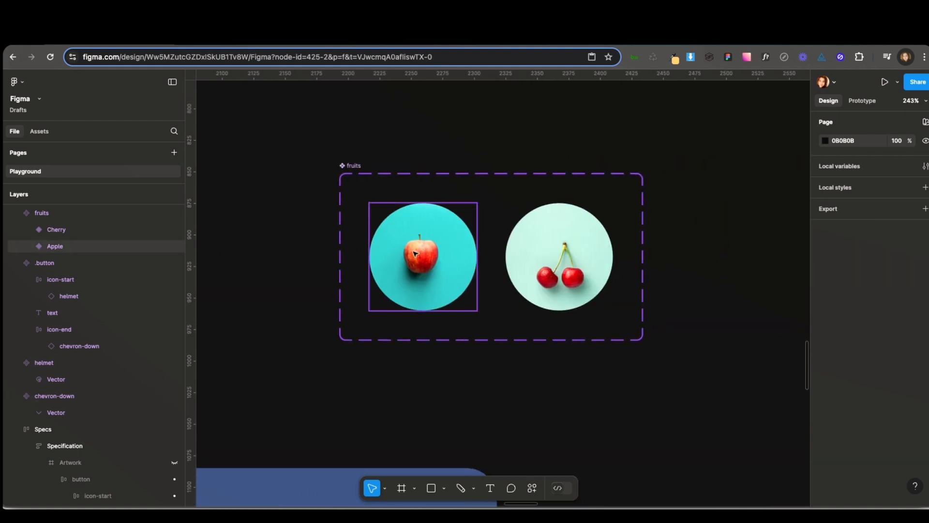
scroll(450, 263, left, 8)
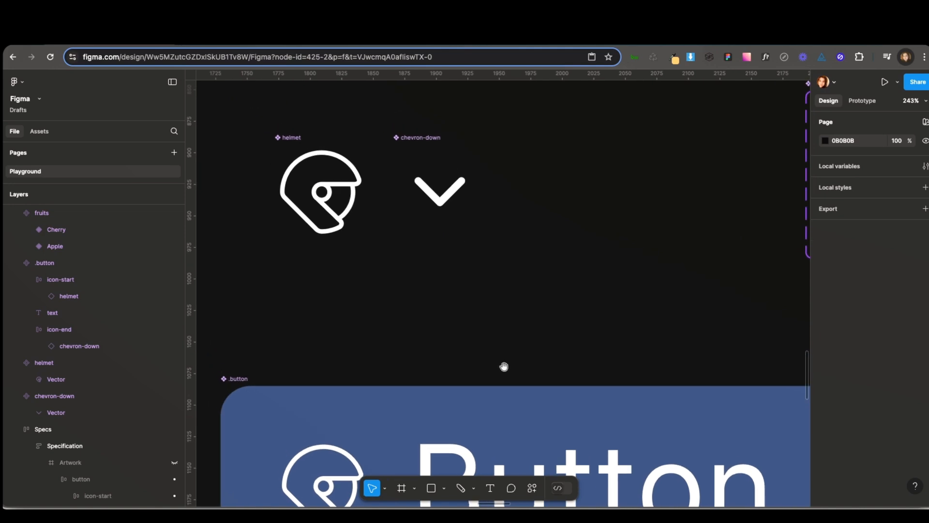
drag(504, 367, 484, 157)
scroll(456, 166, down, 5)
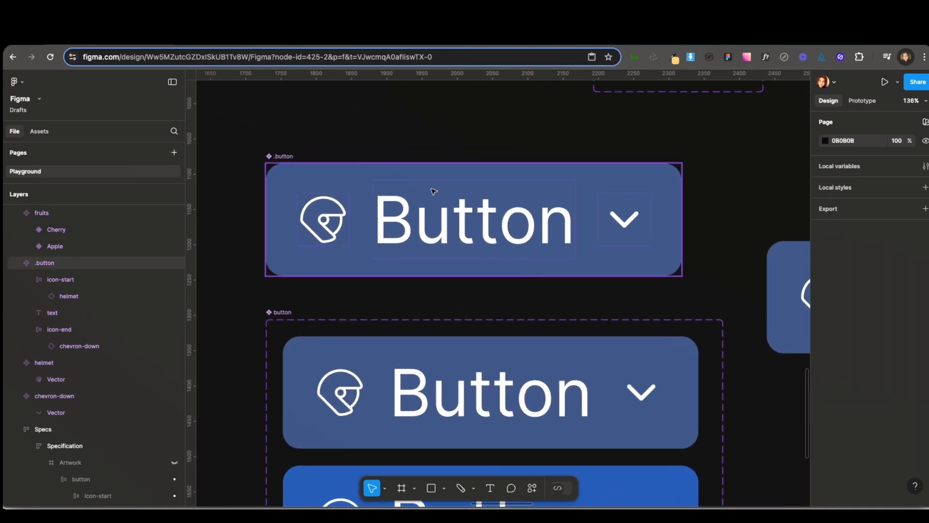
Examine the text, icon-start and icon-end layers of the .button main component, including the nested chevron-down vector
click(431, 190)
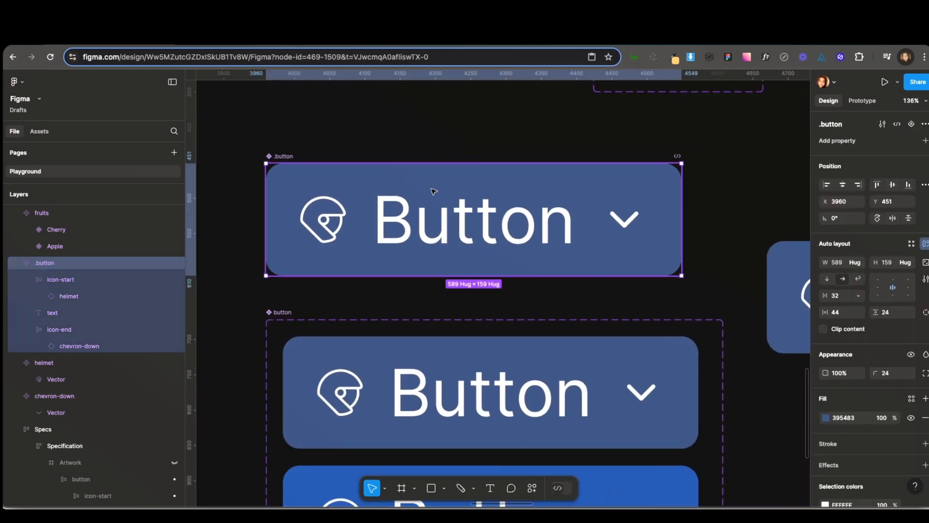
click(402, 219)
click(324, 220)
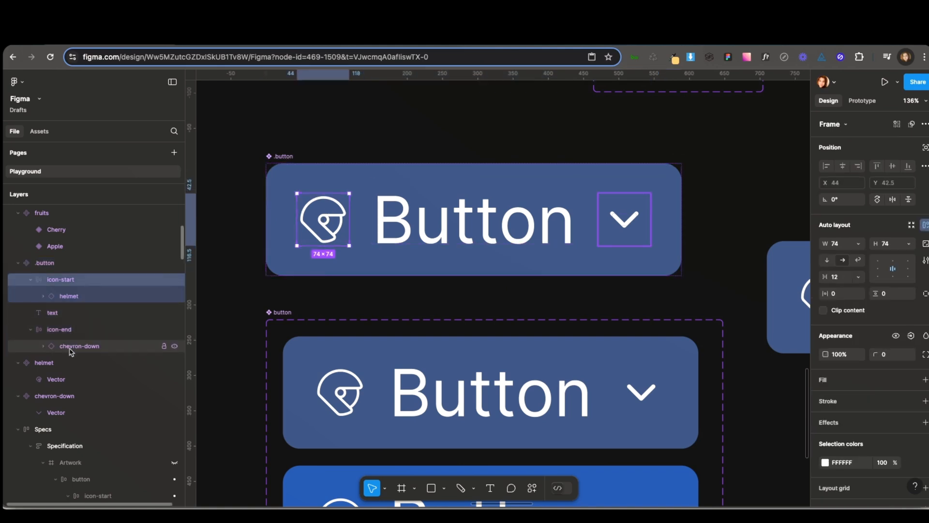
click(44, 346)
click(72, 351)
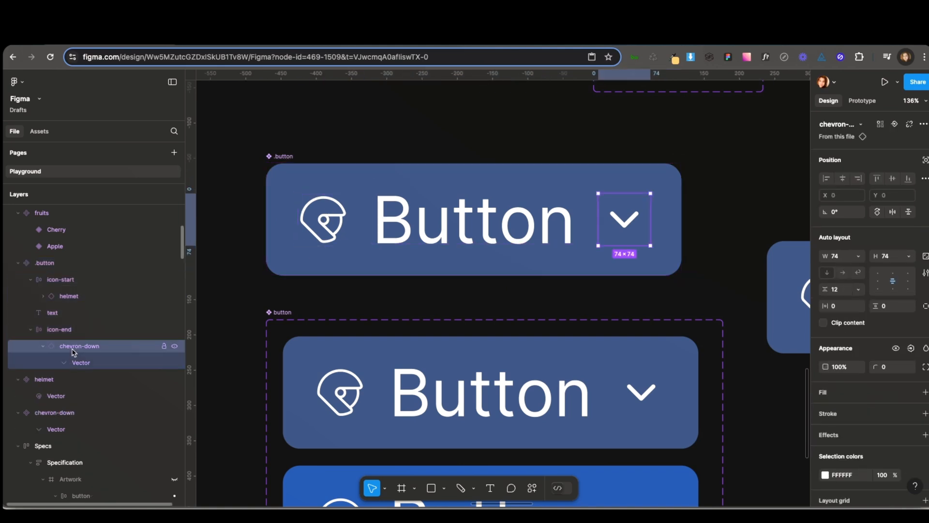
click(370, 312)
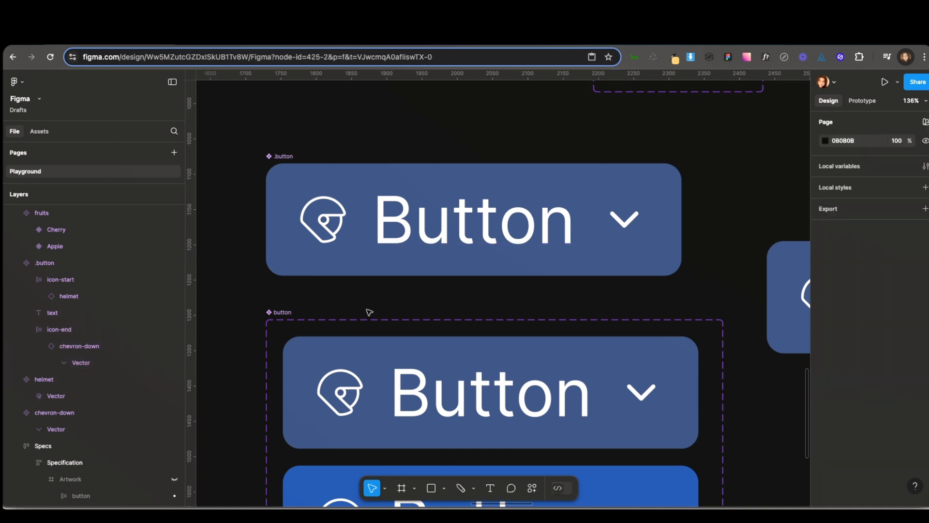
Delete the existing button component set below .button and the separate button instance beside it
click(283, 155)
click(285, 311)
key(BackSpace)
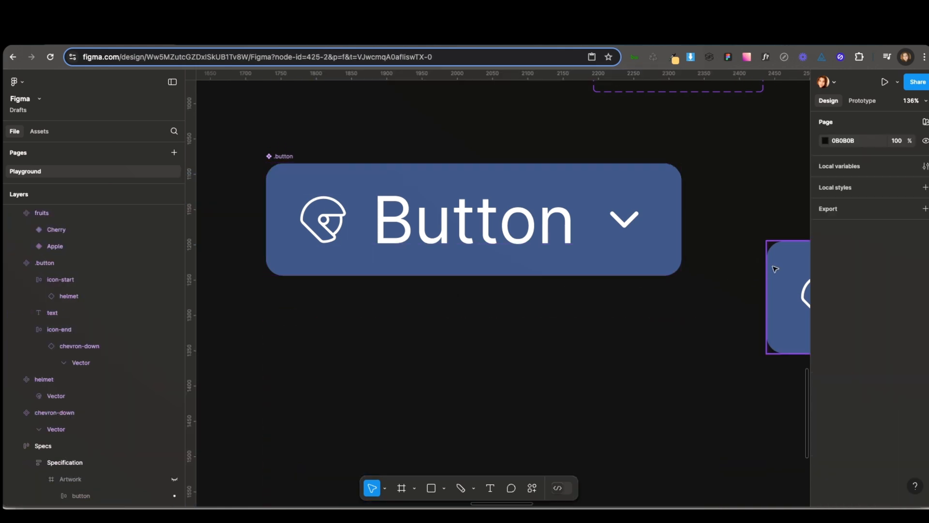
click(779, 272)
key(BackSpace)
Place an instance of the .button main component directly below it and turn that instance into a new component
drag(435, 227, 446, 191)
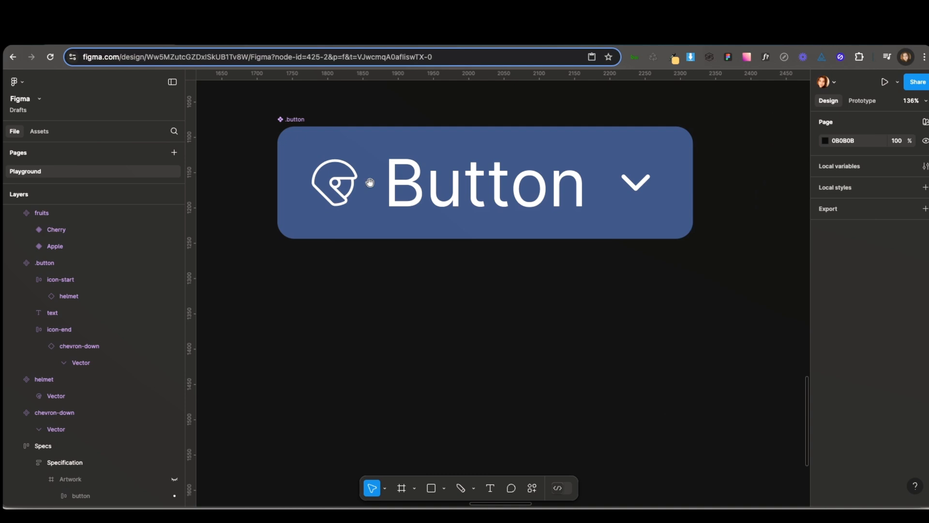
click(304, 118)
drag(300, 120, 313, 286)
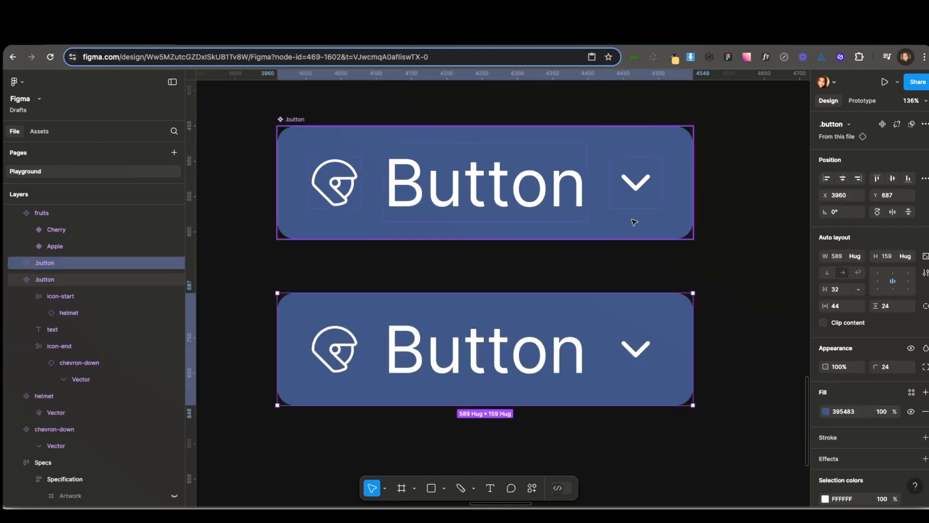
click(883, 124)
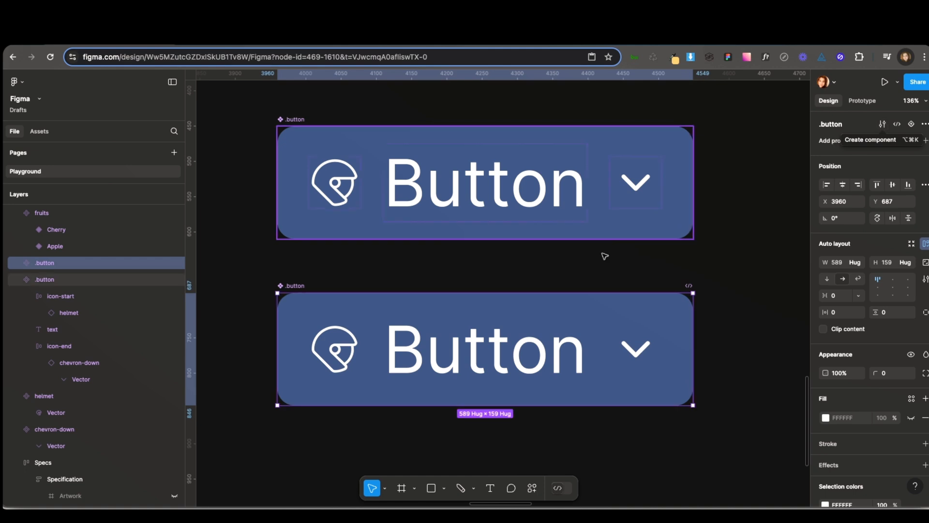
Add a second variant to the new component and rename the resulting component set as button
click(911, 125)
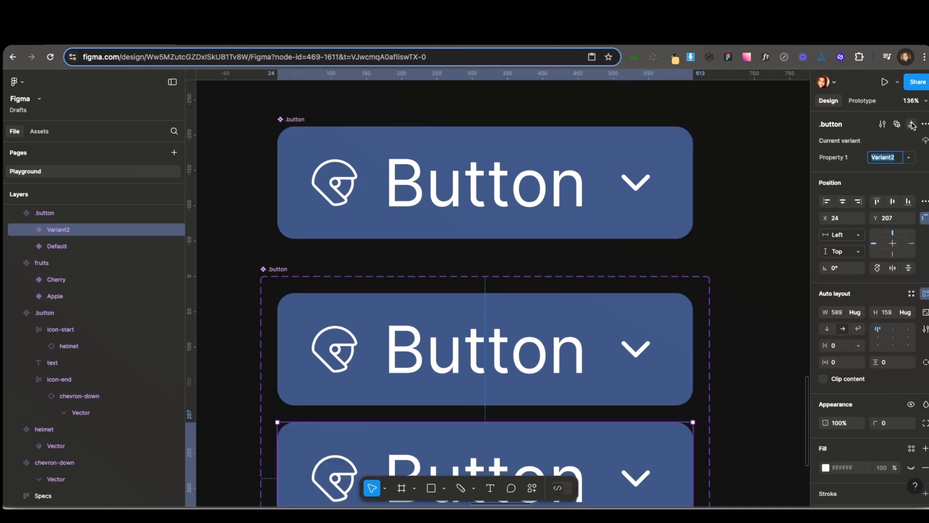
click(293, 288)
double_click(293, 286)
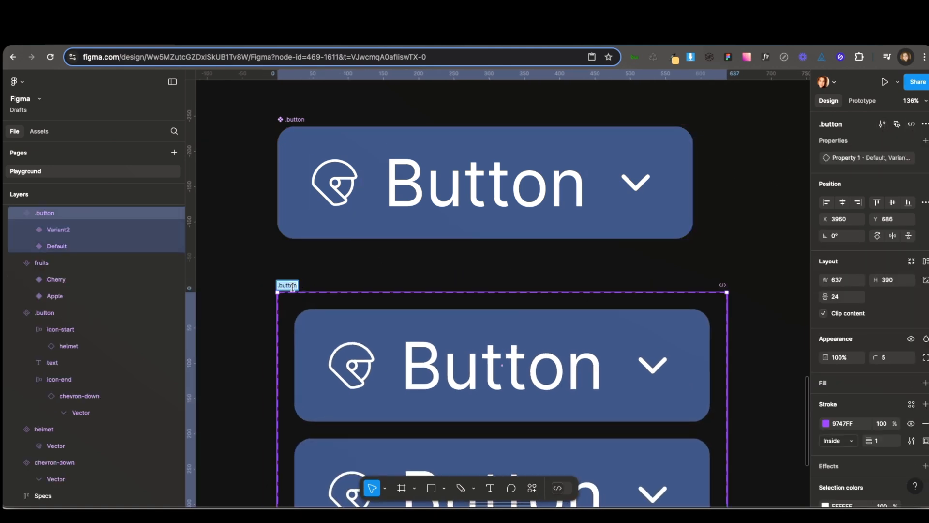
key(Return)
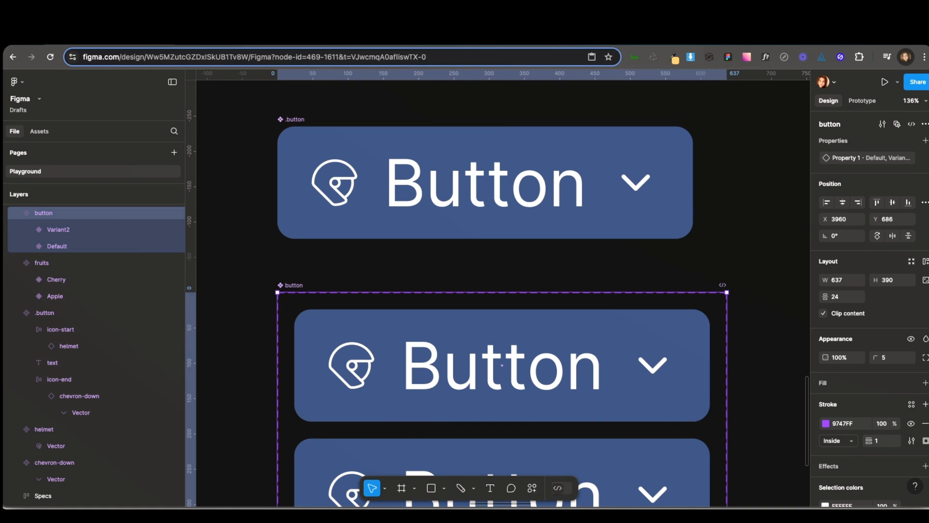
click(284, 272)
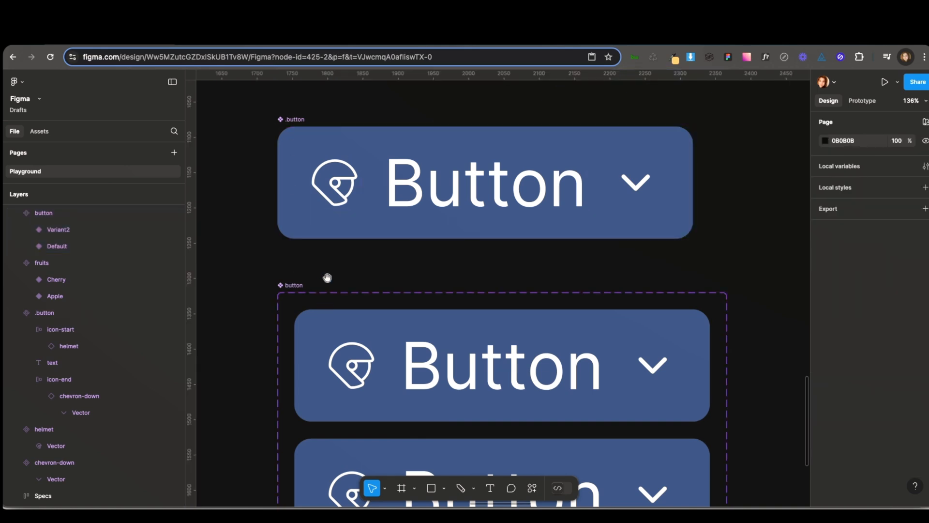
Compare the .button main component with the Default variant and the second variant of the button set
click(340, 189)
click(367, 332)
drag(378, 376, 343, 189)
scroll(366, 219, down, 3)
drag(471, 182, 465, 218)
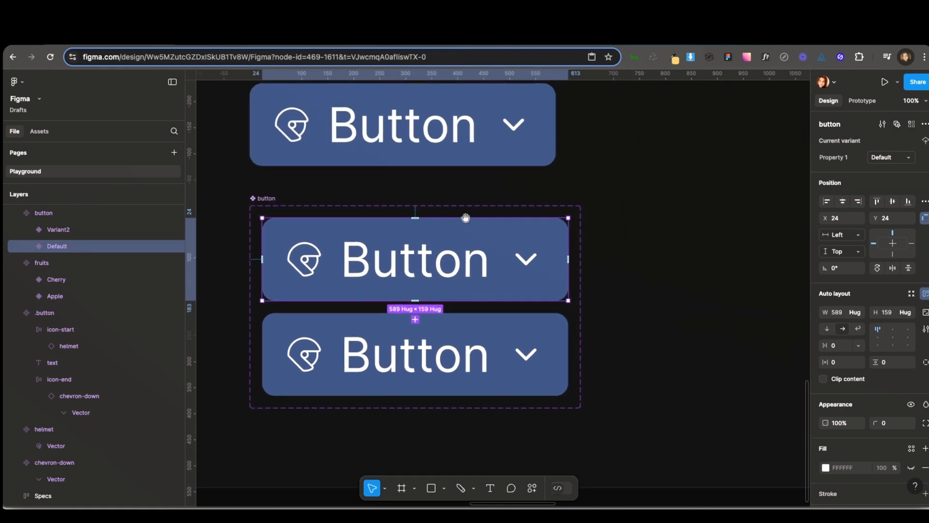
click(503, 196)
drag(504, 194, 487, 241)
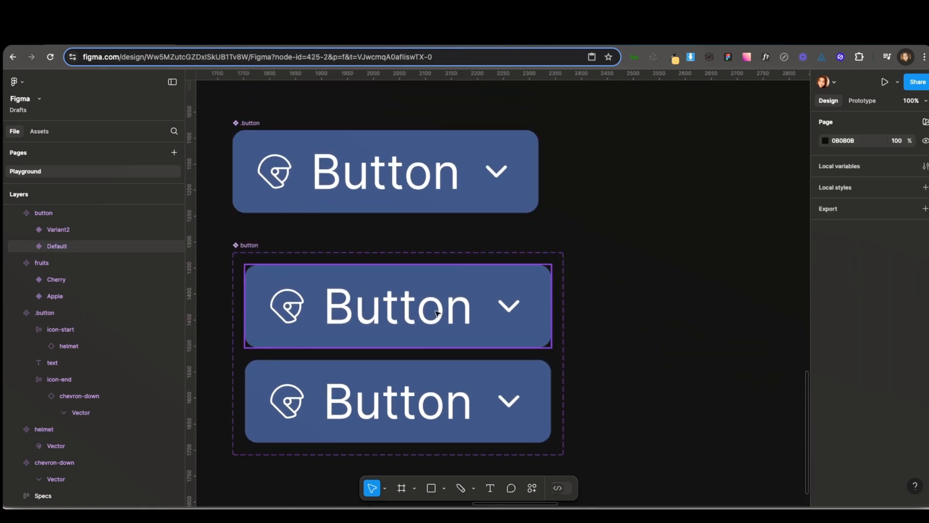
Create an instance of the button set's Default variant and place it beside the set, level with that variant
click(348, 322)
alt+drag(347, 322, 717, 193)
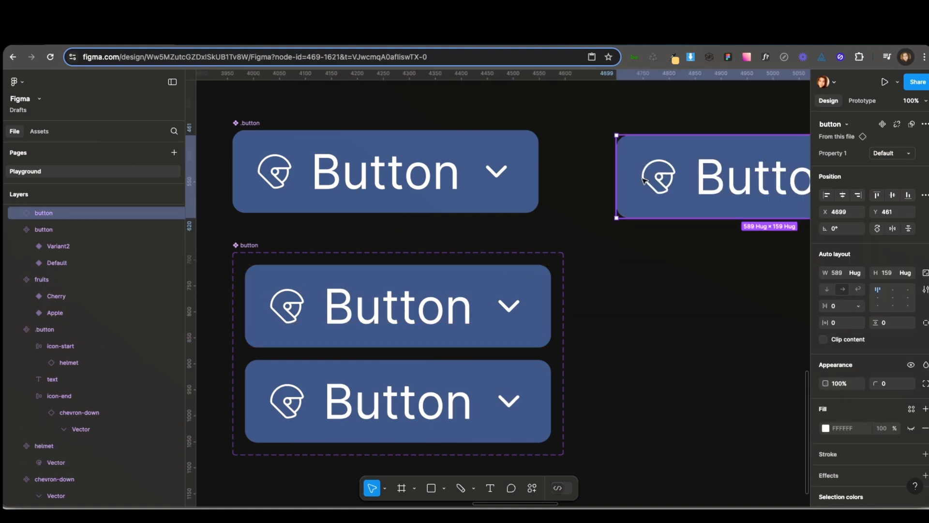
drag(645, 181, 584, 290)
Rename the button set's variant property to State and its two values to Resting and Hover
click(309, 219)
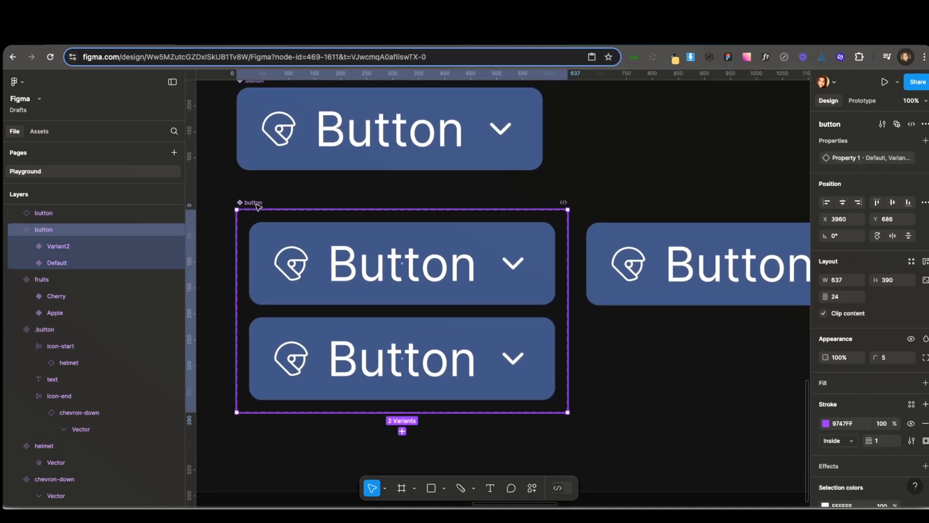
text(State)
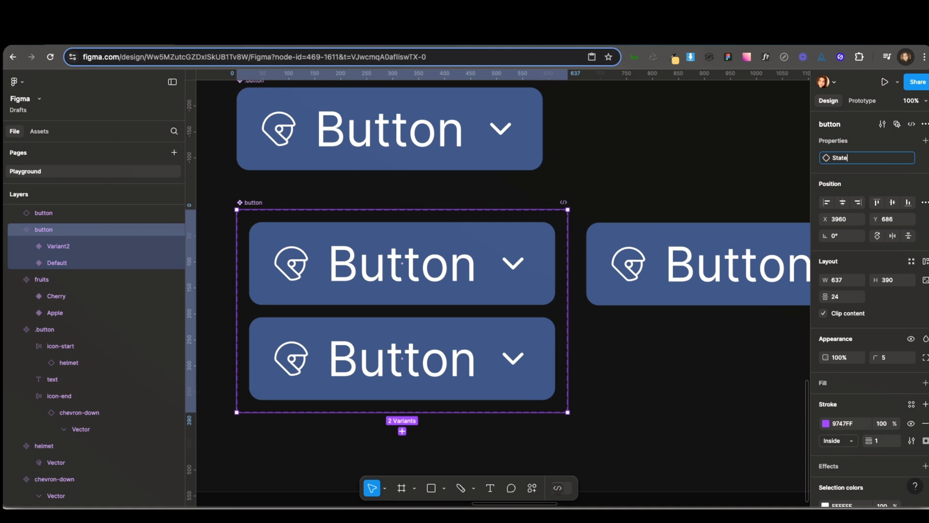
key(Return)
key(Return)
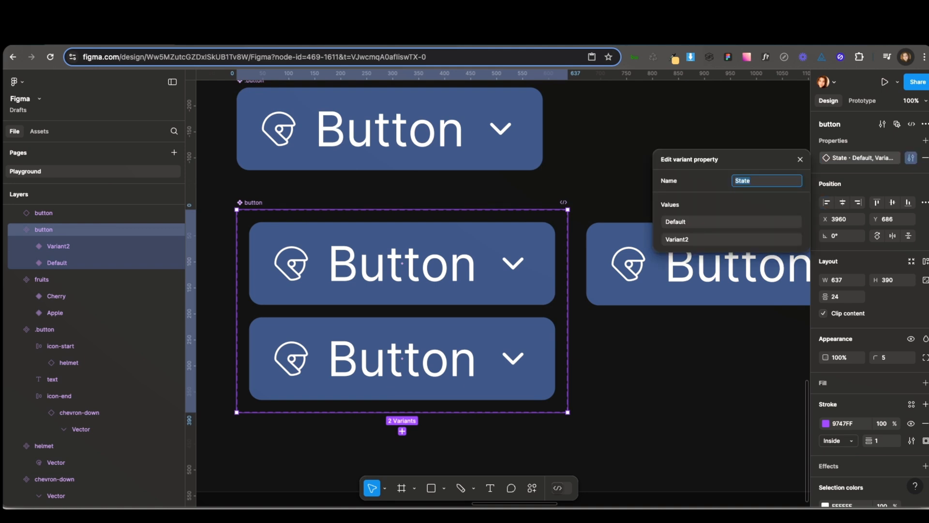
key(Tab)
text(Resting)
key(Tab)
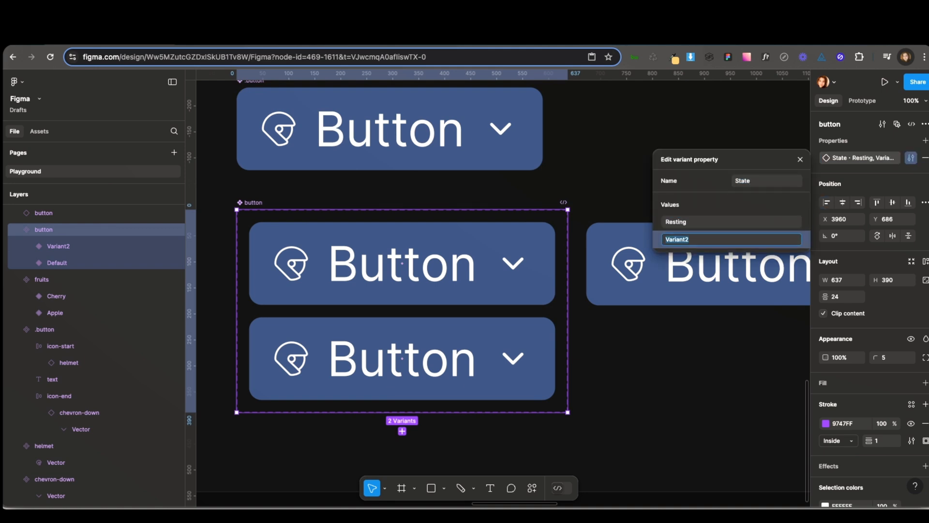
text(Hover)
key(Return)
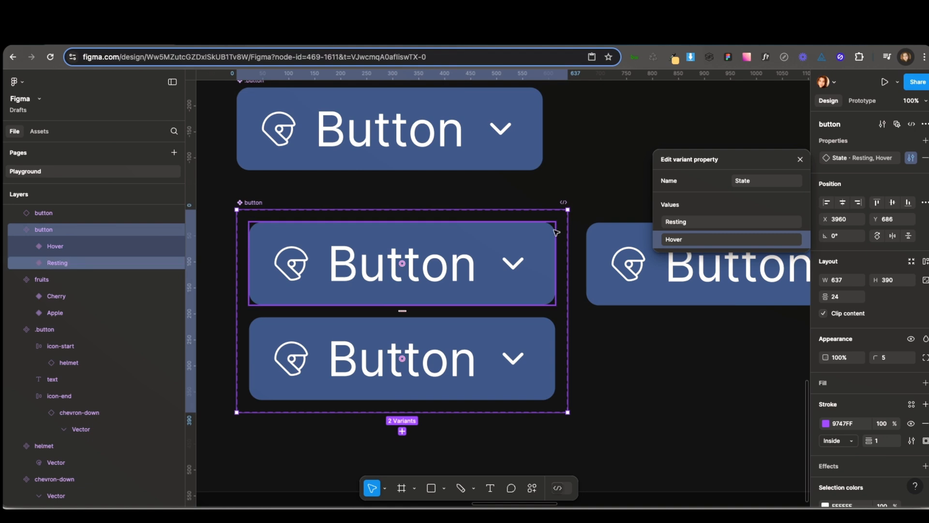
Recolor the Hover variant's dark blue background to a brighter, more saturated blue
click(503, 348)
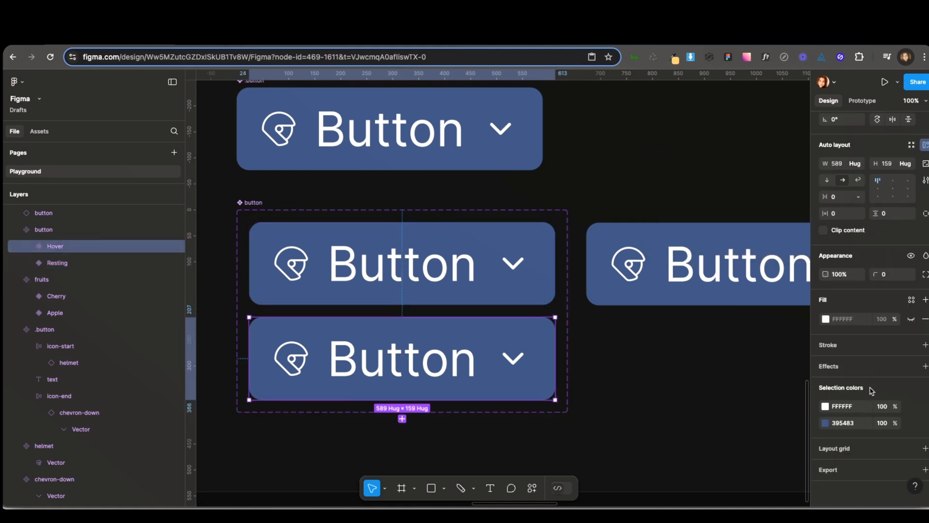
click(826, 423)
click(734, 317)
drag(745, 309, 774, 313)
Switch the button instance's State to Hover and back to Resting
click(620, 237)
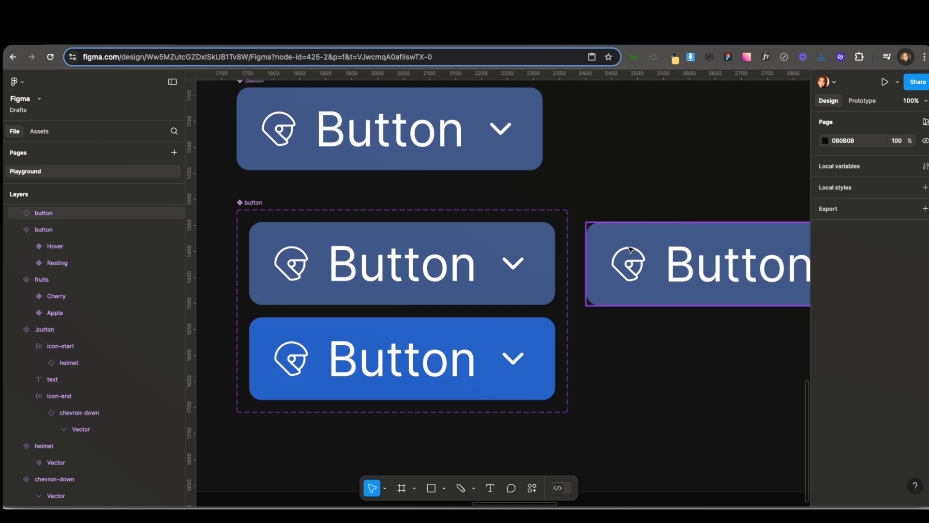
click(890, 153)
click(877, 162)
click(878, 154)
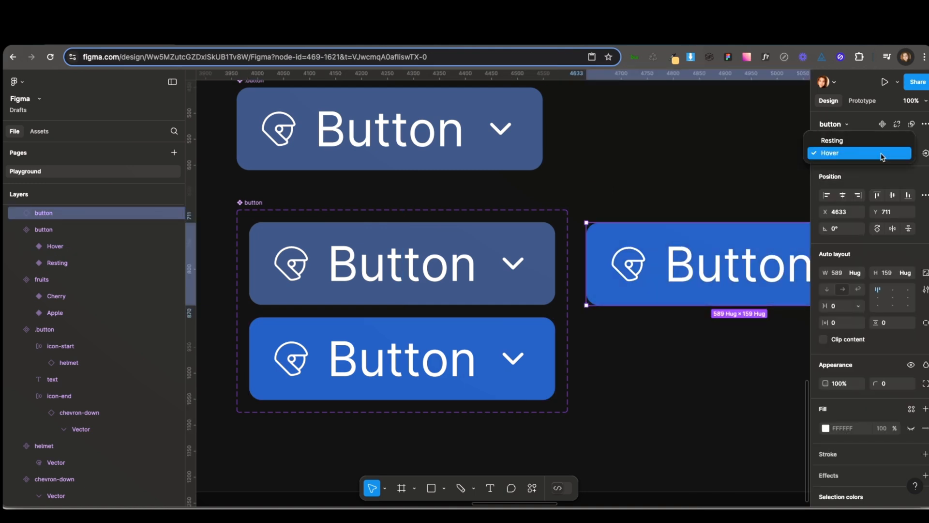
click(879, 142)
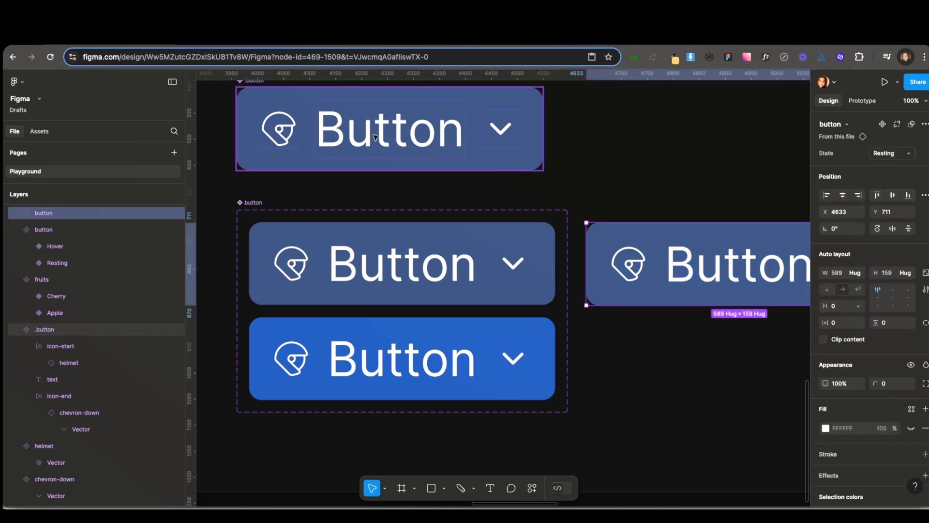
click(664, 193)
Examine the button component set with its Resting and Hover variants below the .button main component
drag(581, 148, 610, 189)
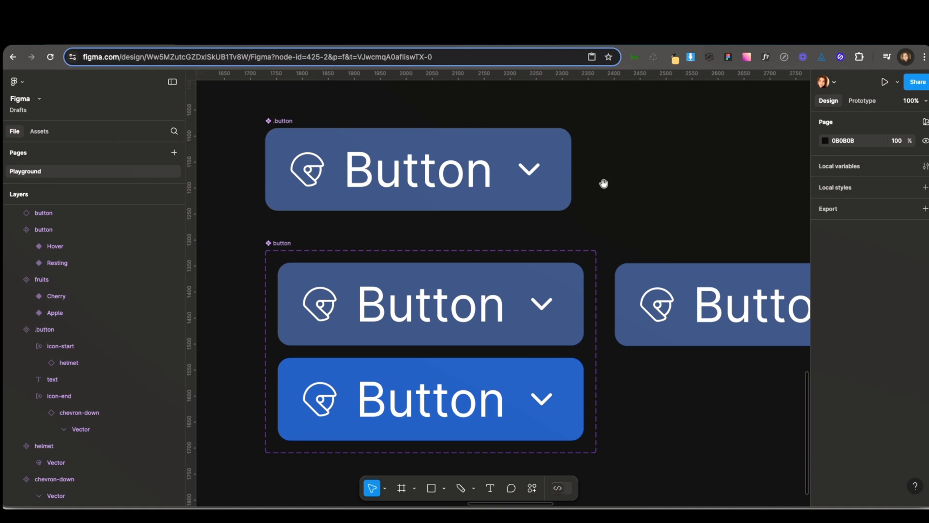
scroll(603, 182, up, 2)
scroll(603, 183, left, 1)
click(485, 195)
scroll(430, 210, down, 3)
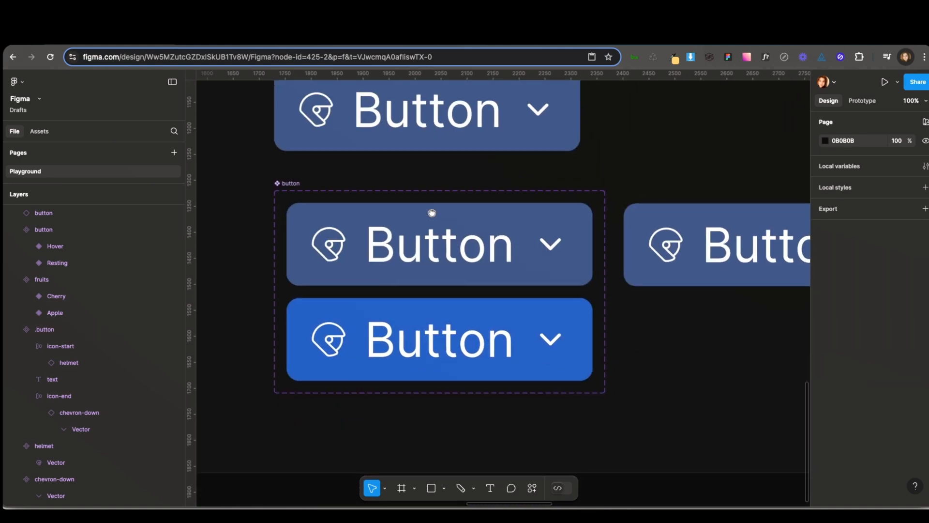
scroll(338, 276, up, 2)
drag(242, 152, 667, 431)
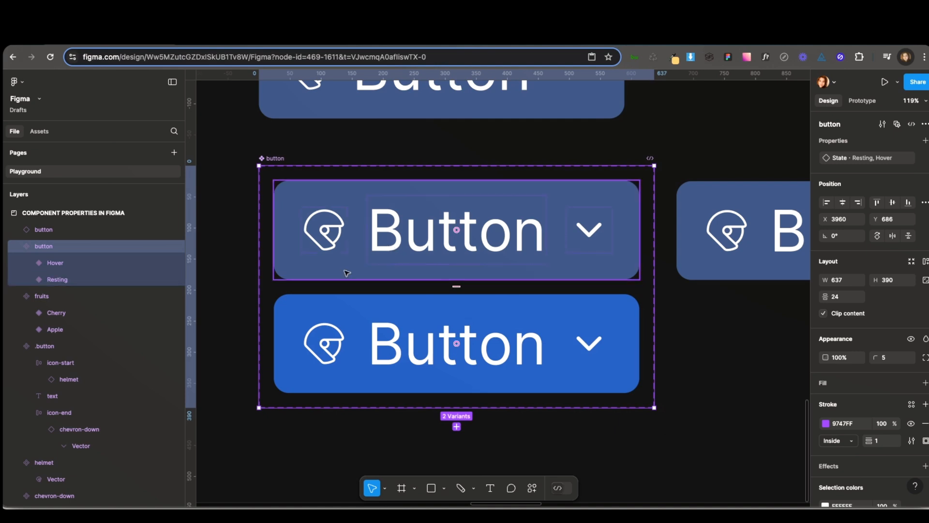
scroll(346, 271, up, 2)
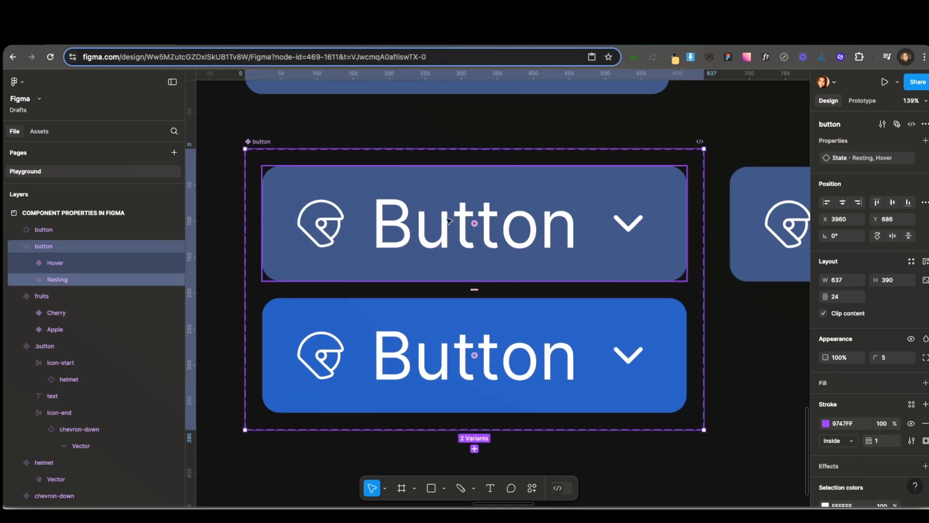
click(728, 326)
scroll(511, 303, up, 6)
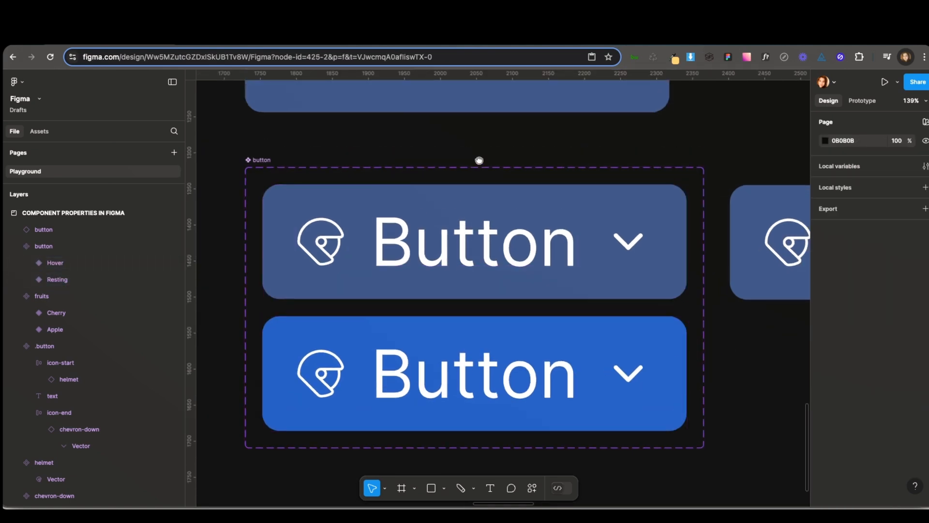
Check the .button main component's structure against the Resting and Hover variants built from it
click(380, 330)
drag(401, 359, 394, 299)
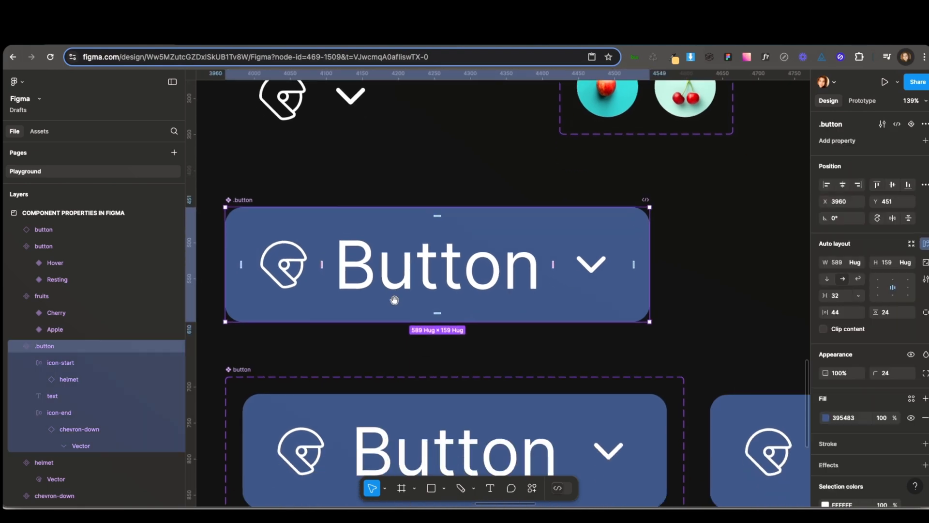
drag(463, 402, 460, 247)
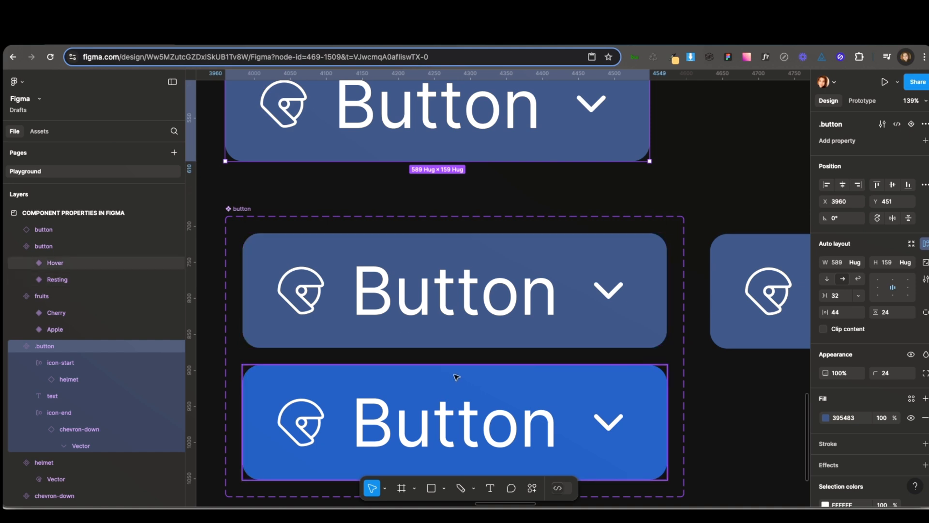
scroll(466, 373, up, 3)
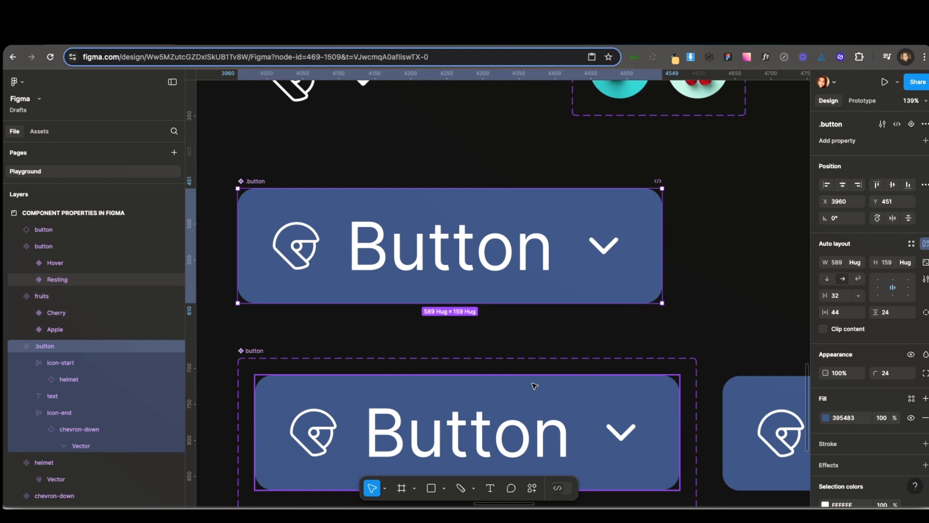
scroll(401, 309, left, 2)
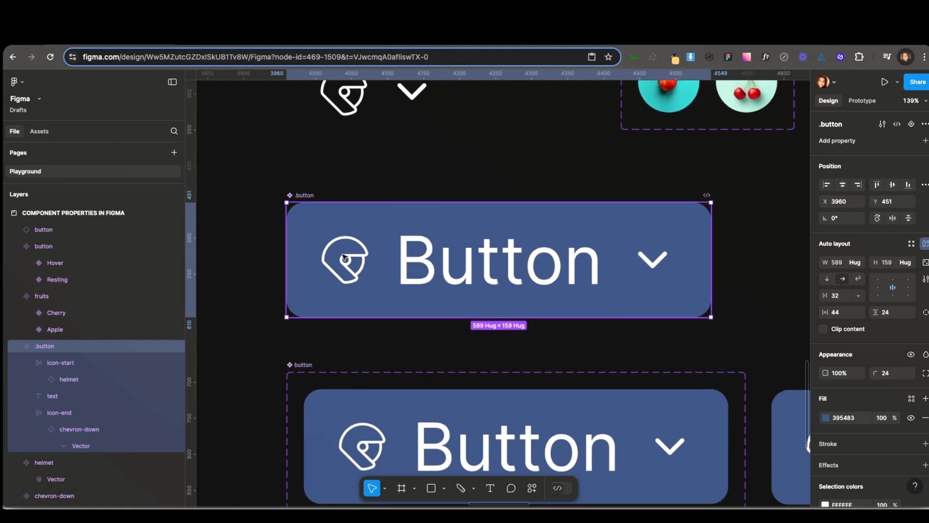
Examine the icon-start and icon-end frames on either side of the text in the .button main component
scroll(342, 255, up, 5)
scroll(341, 255, up, 1)
click(455, 262)
click(367, 268)
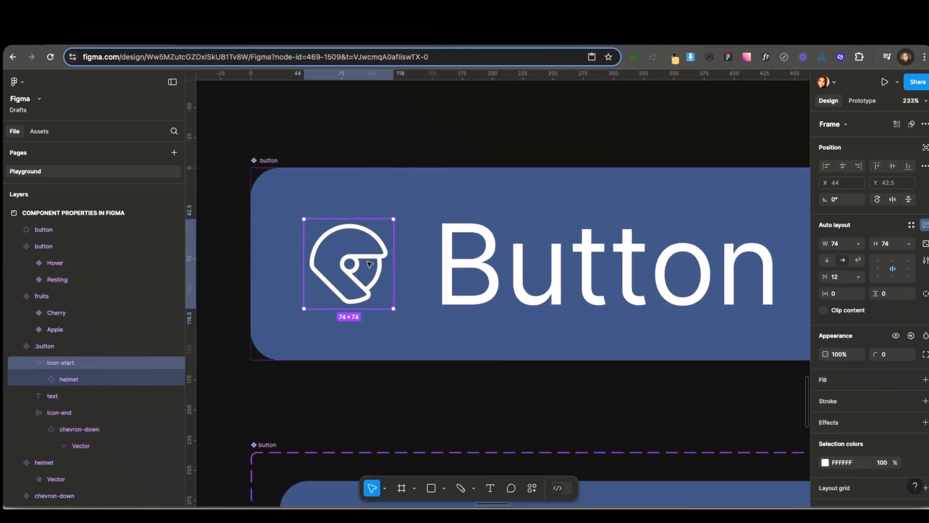
scroll(682, 293, right, 6)
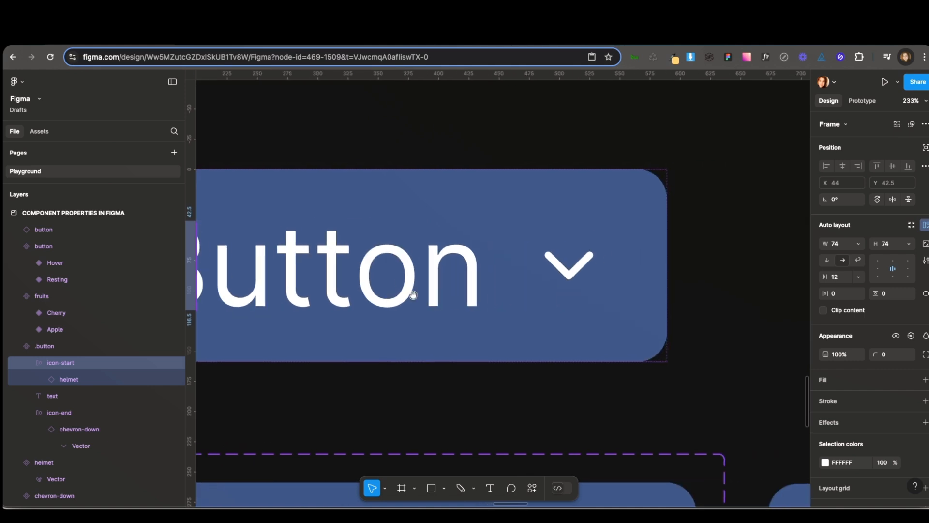
click(580, 276)
scroll(591, 280, left, 6)
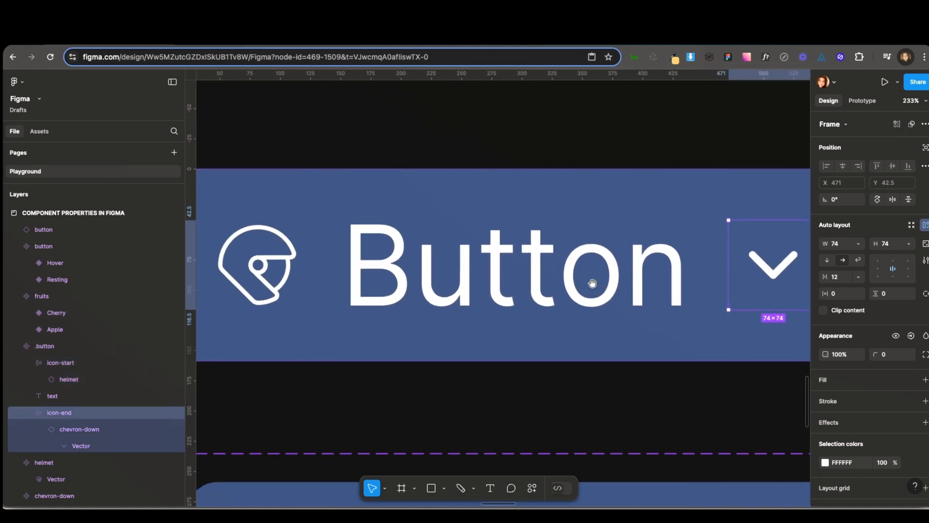
scroll(451, 291, left, 1)
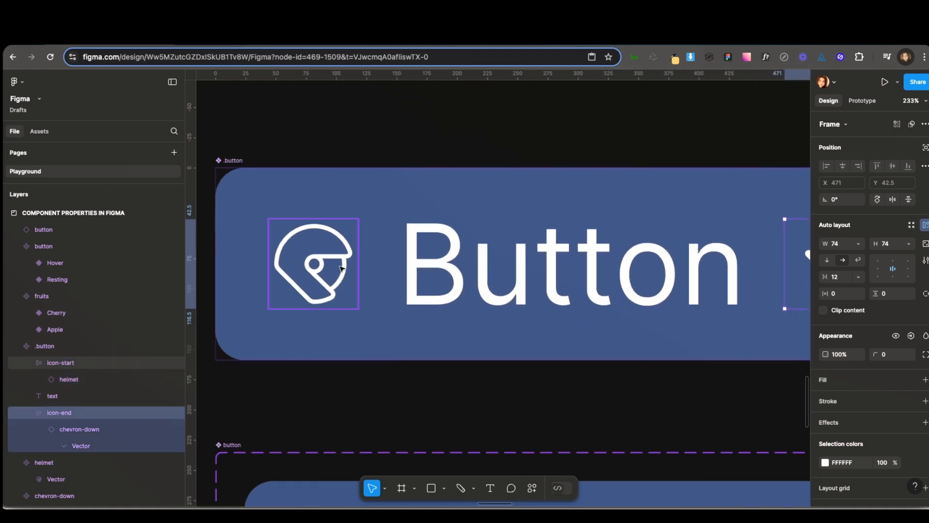
Try deleting the text and icon-end layers from the .button main component, and undo both deletions
scroll(341, 267, down, 5)
click(468, 275)
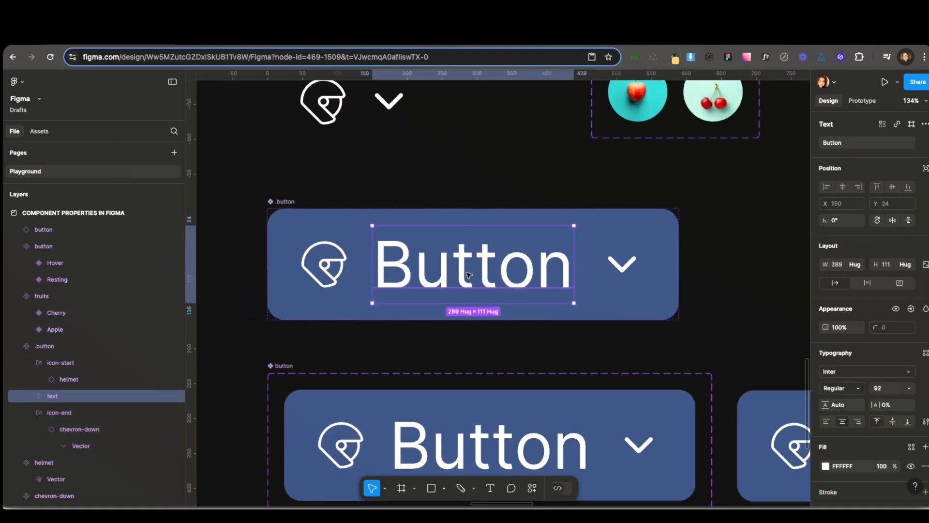
key(Delete)
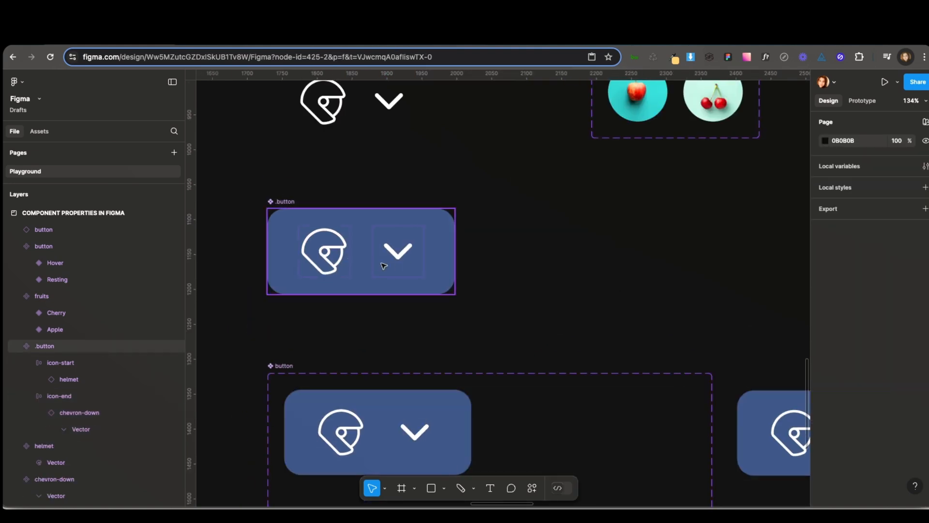
click(398, 250)
key(Delete)
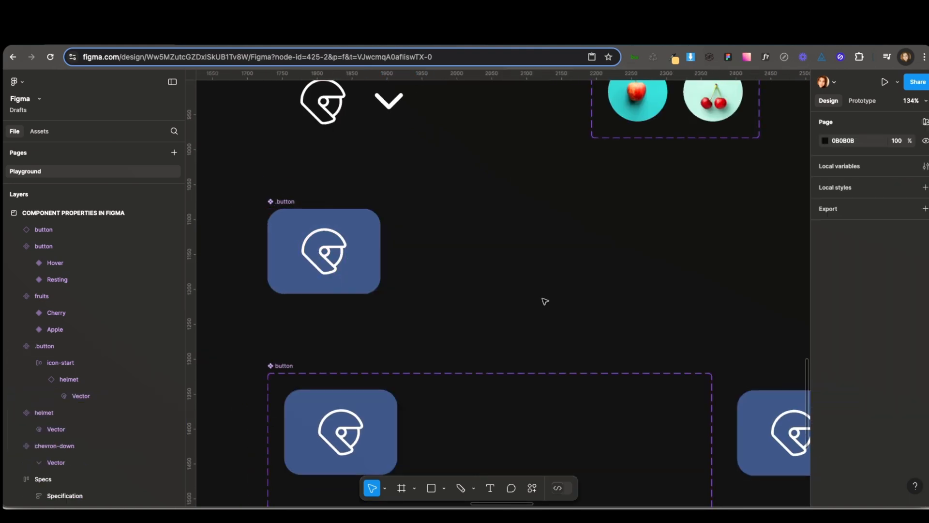
key(ctrl+z)
click(465, 284)
key(ctrl+z)
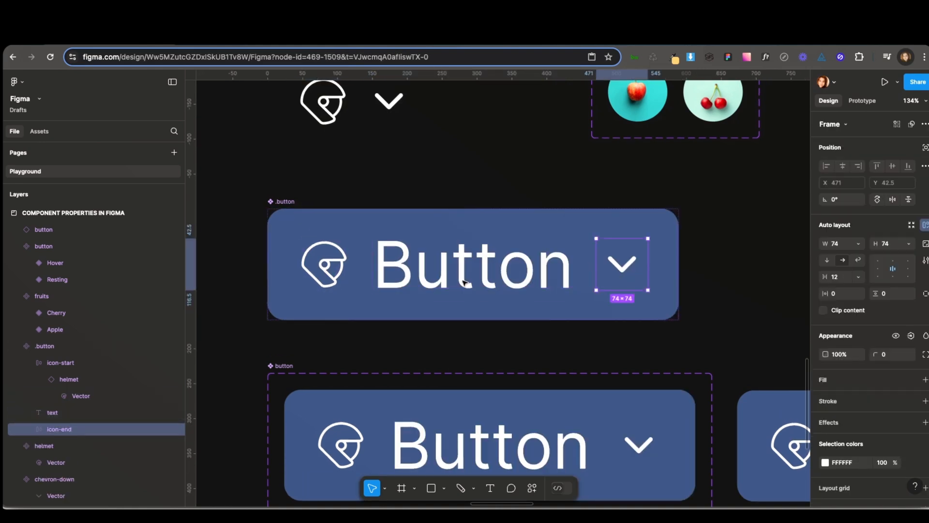
Examine the .button main component's text layer and the helmet instance nested in its icon-start frame
click(430, 176)
click(290, 203)
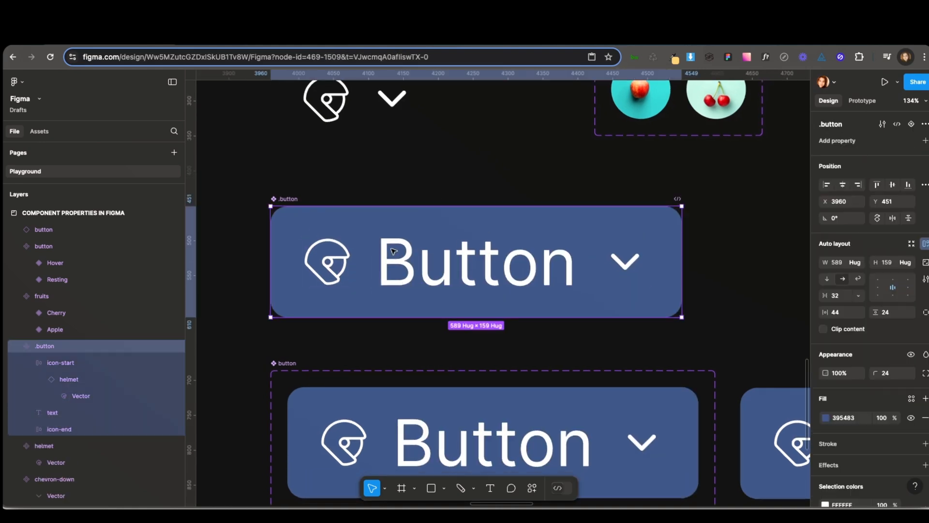
scroll(341, 266, up, 3)
scroll(340, 266, up, 1)
click(410, 257)
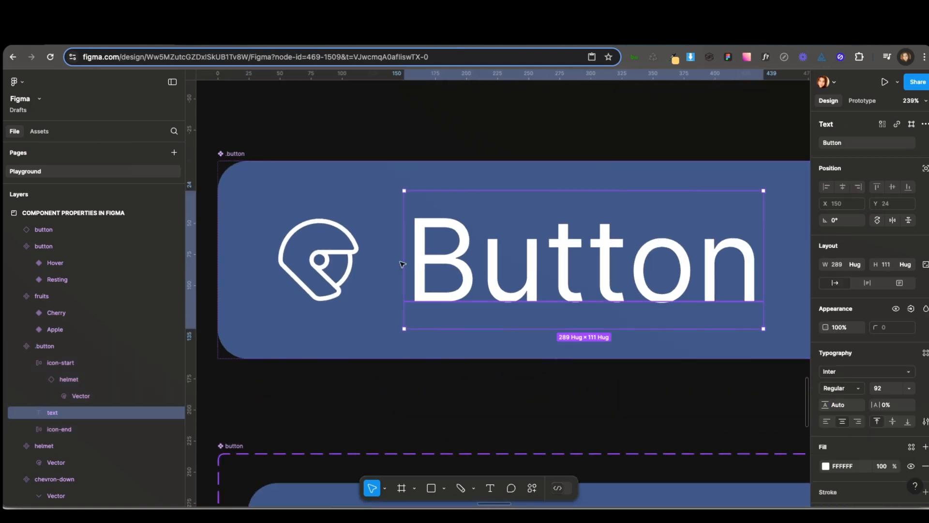
click(321, 274)
drag(322, 273, 355, 269)
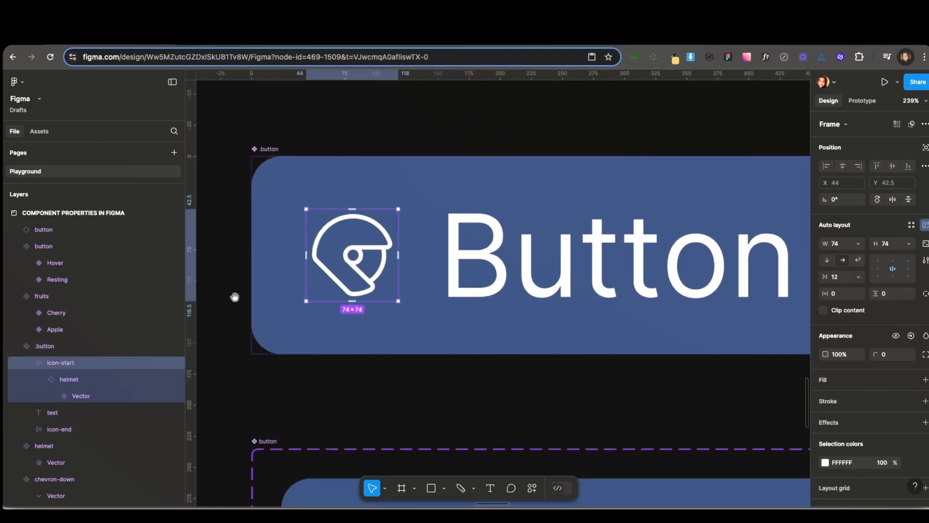
click(69, 380)
click(71, 365)
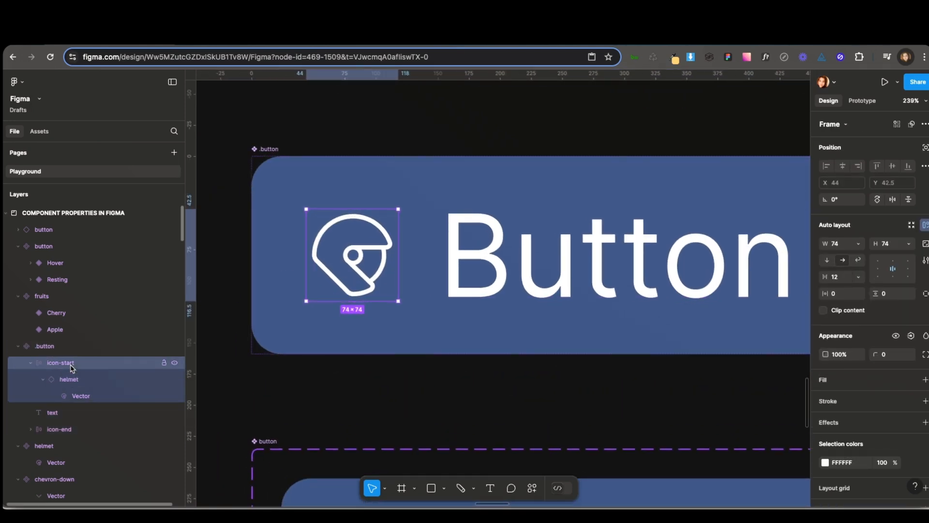
click(67, 378)
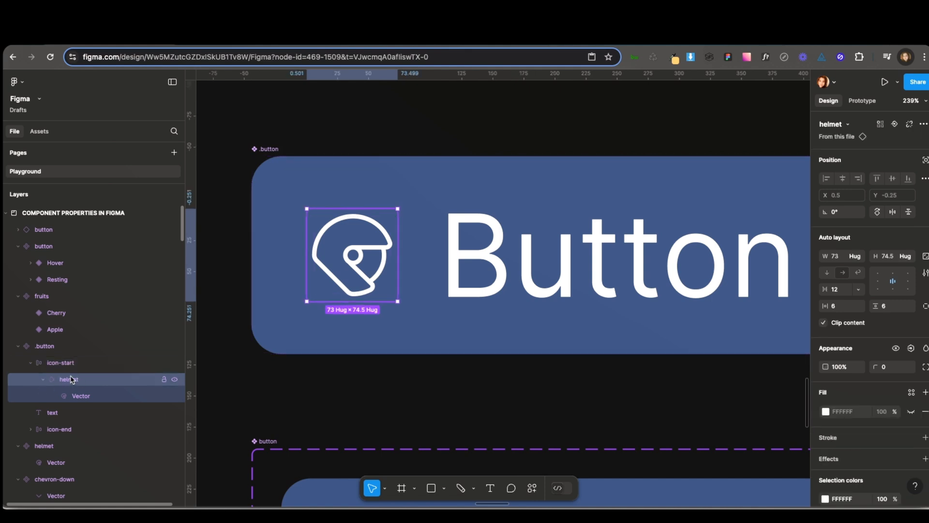
Create a visibility property named "Show icon-start" with the value True for the icon-start frame in the .button main component
click(69, 366)
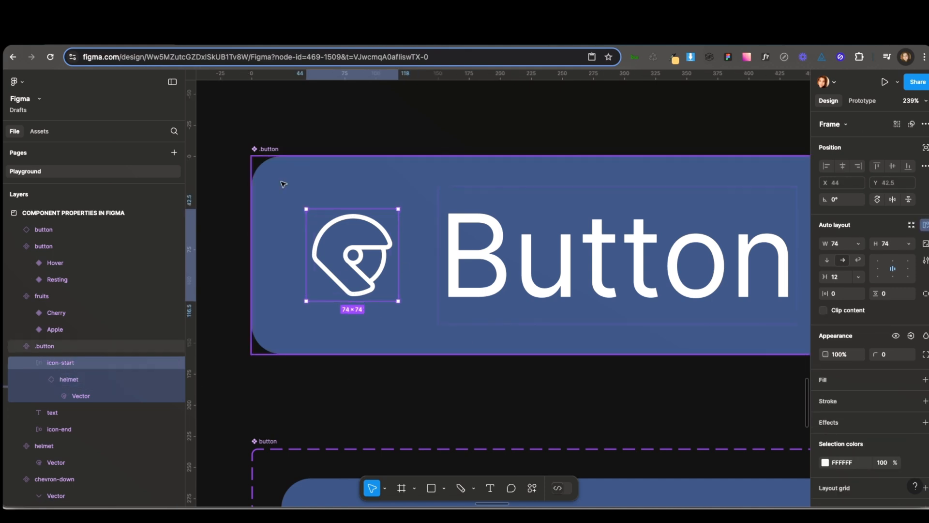
drag(280, 181, 415, 331)
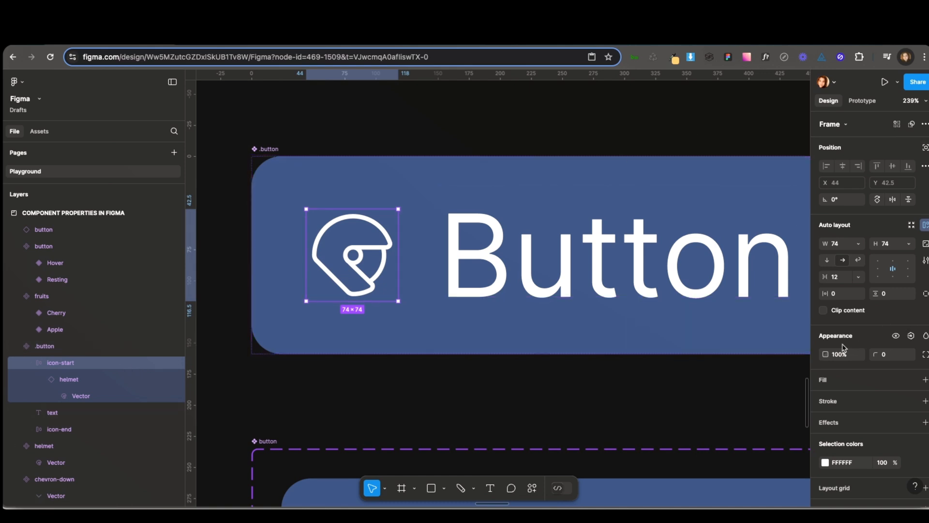
click(911, 337)
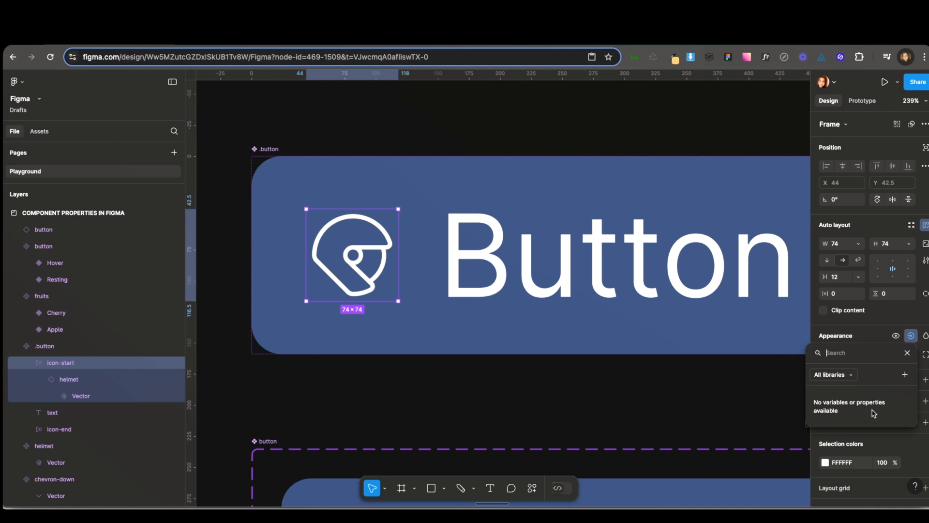
click(904, 375)
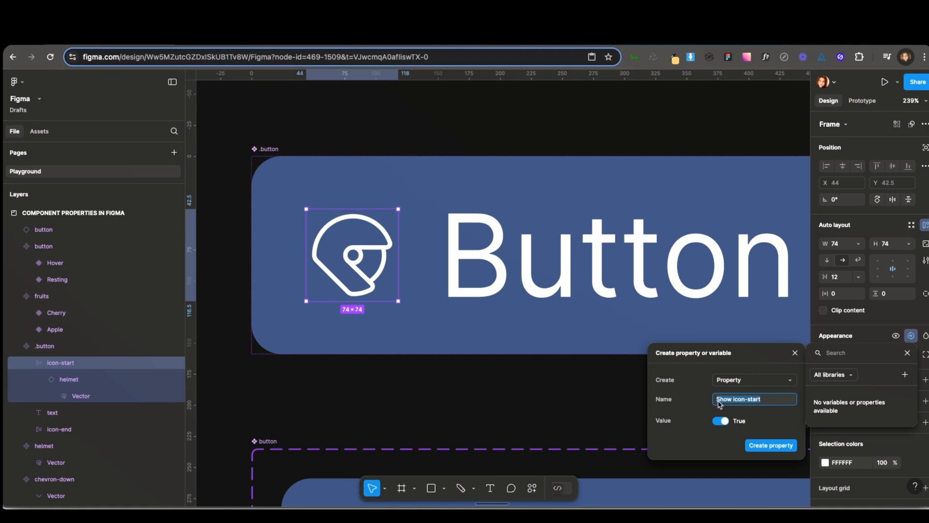
click(742, 402)
drag(733, 401, 768, 401)
click(771, 445)
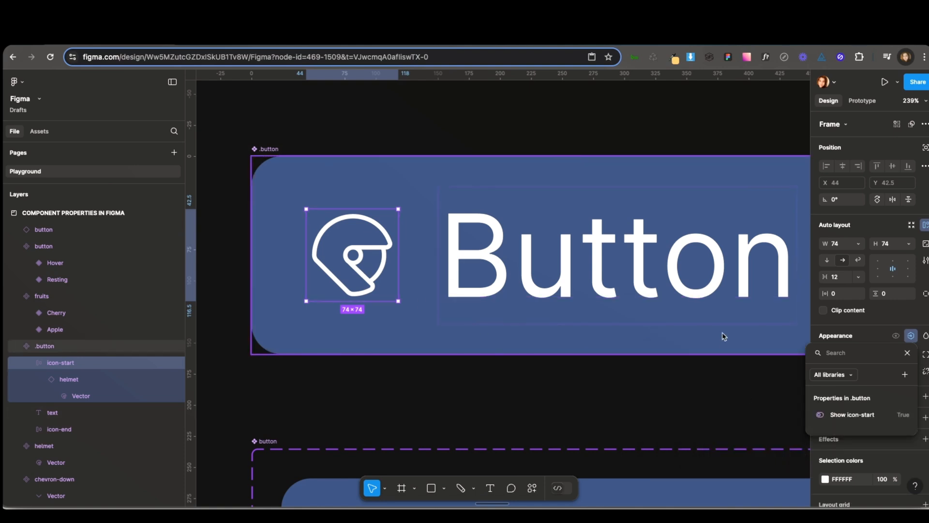
Check the State options of the standalone button instance beside the component set, keeping Resting
scroll(421, 375, down, 3)
drag(735, 410, 307, 257)
click(504, 327)
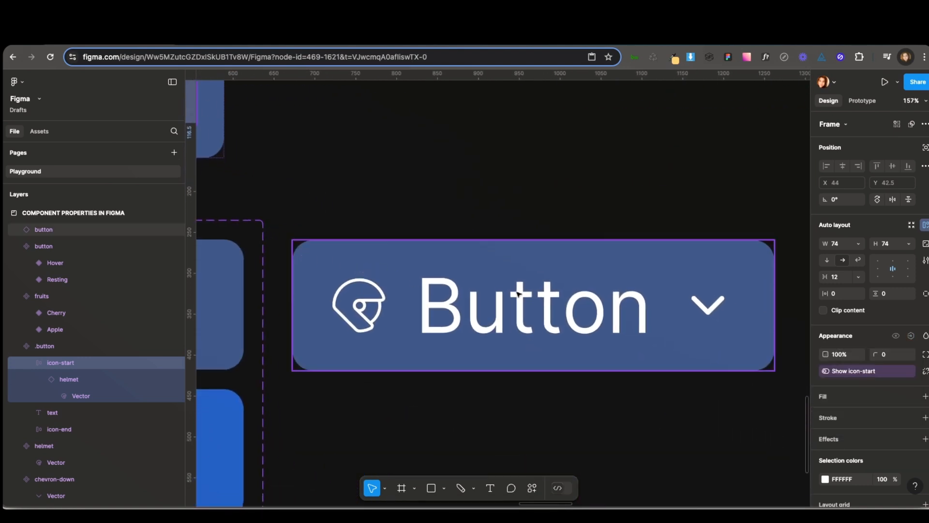
scroll(562, 333, up, 2)
click(880, 158)
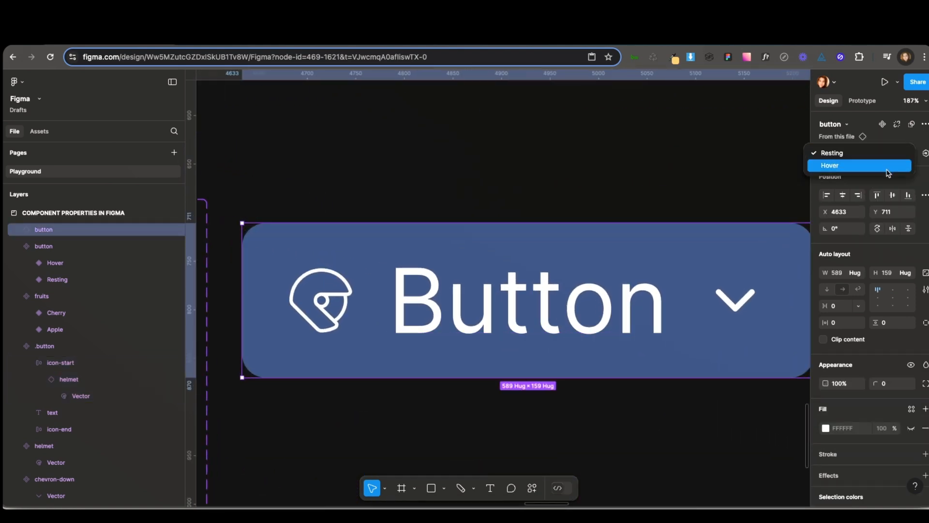
click(889, 153)
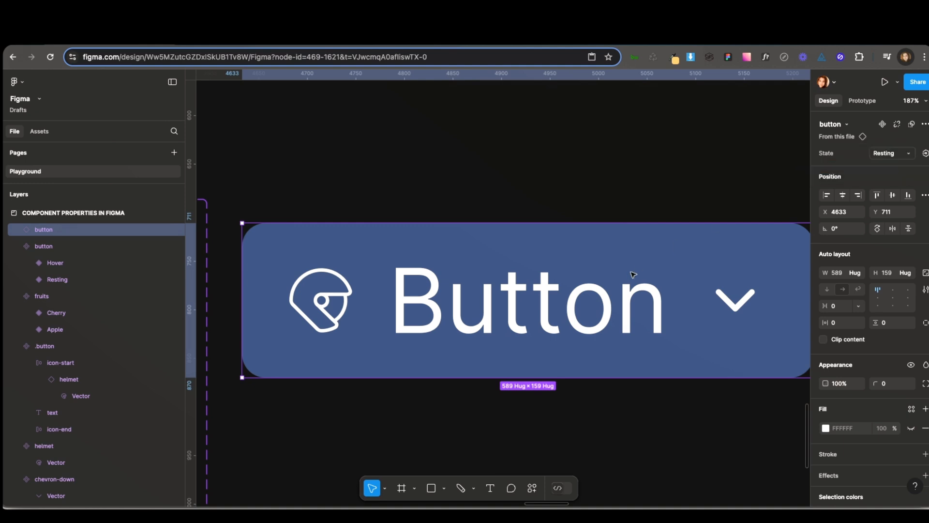
Test the Show icon-start property by repeatedly switching it off and on for the .button nested in the standalone button instance
double_click(499, 277)
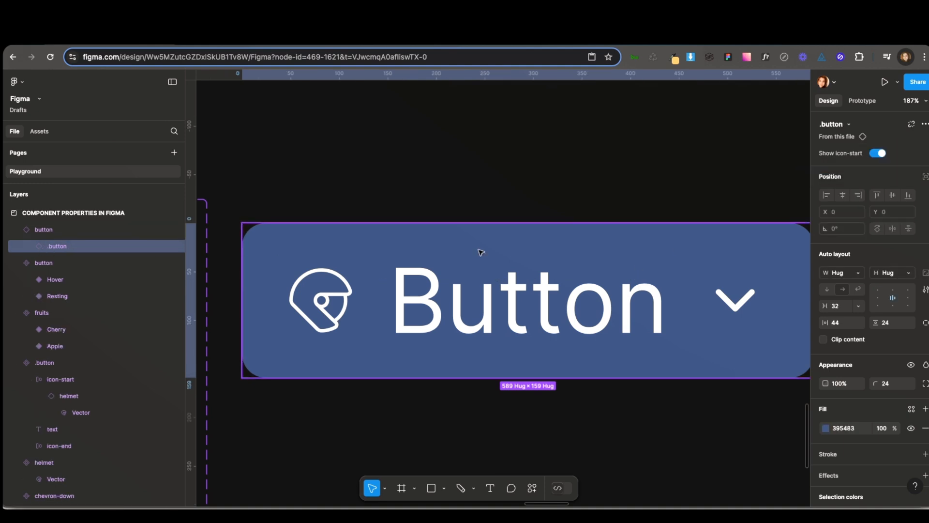
scroll(605, 260, right, 2)
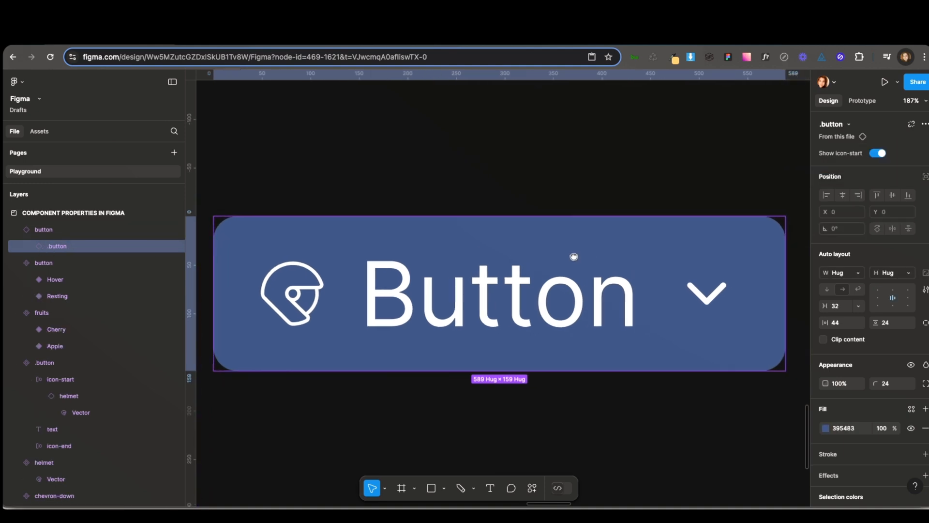
click(876, 154)
click(876, 154)
click(875, 153)
click(875, 154)
click(875, 154)
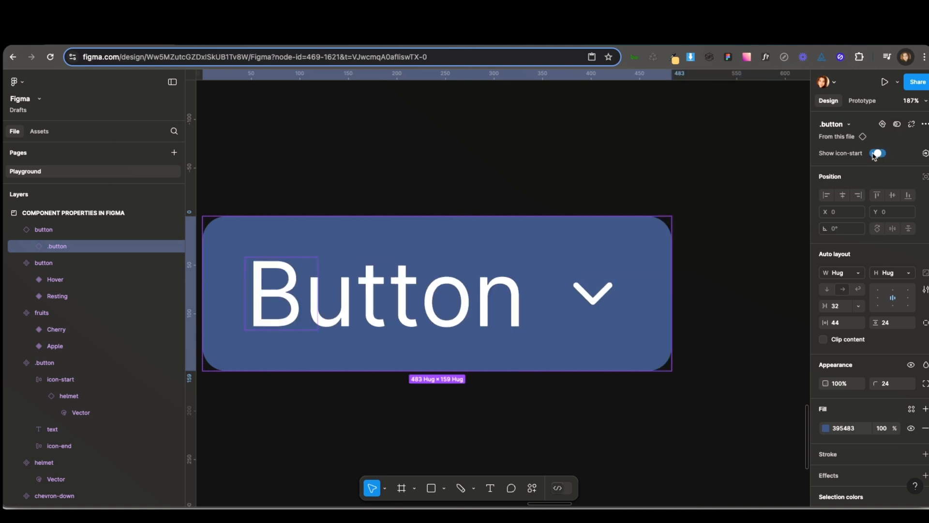
click(875, 153)
click(875, 154)
click(875, 154)
click(875, 153)
click(875, 153)
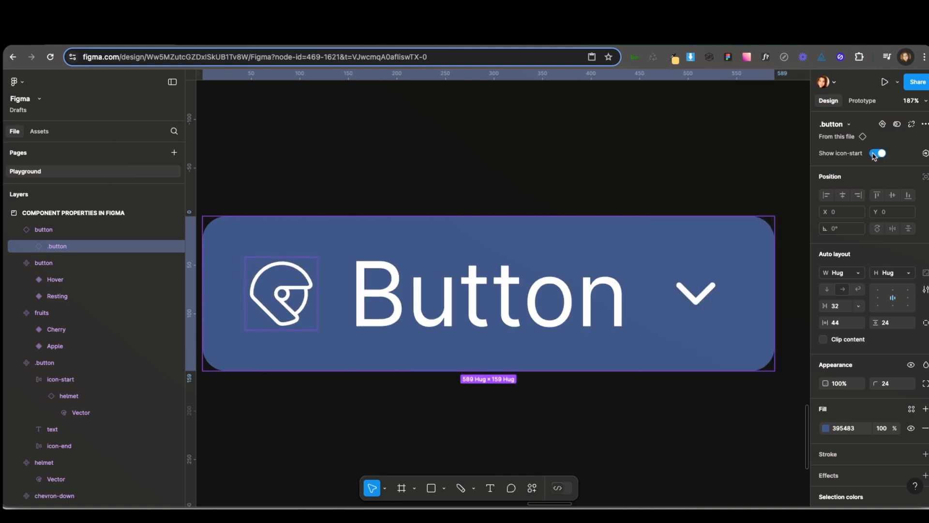
click(875, 153)
click(875, 153)
click(623, 191)
Inspect the helmet instance inside the icon-start frame of the .button main component
scroll(608, 216, down, 10)
scroll(608, 216, right, 10)
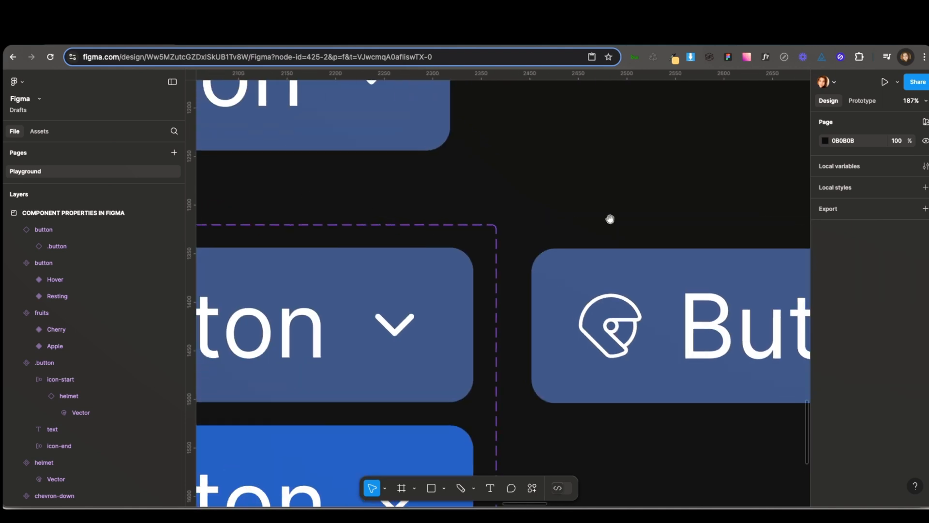
scroll(602, 283, up, 4)
scroll(602, 283, left, 4)
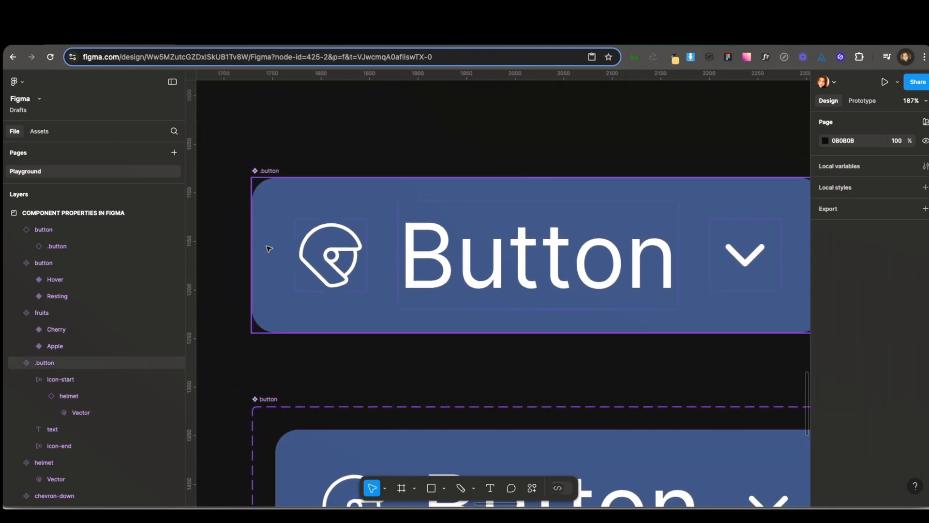
scroll(269, 247, up, 5)
double_click(352, 255)
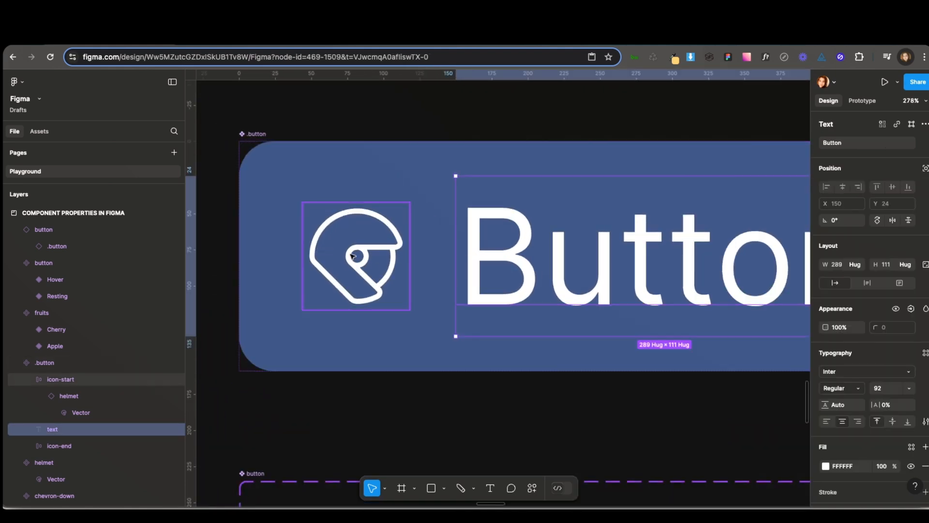
double_click(365, 255)
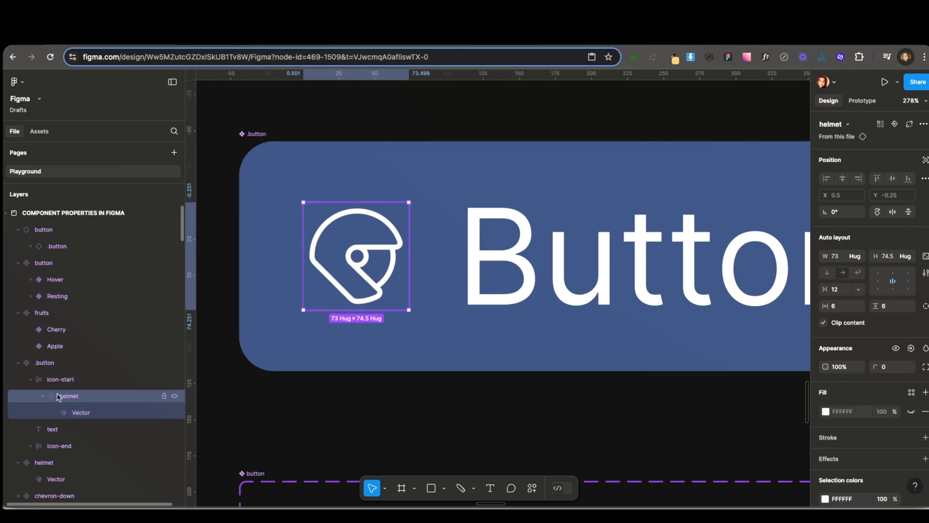
click(340, 409)
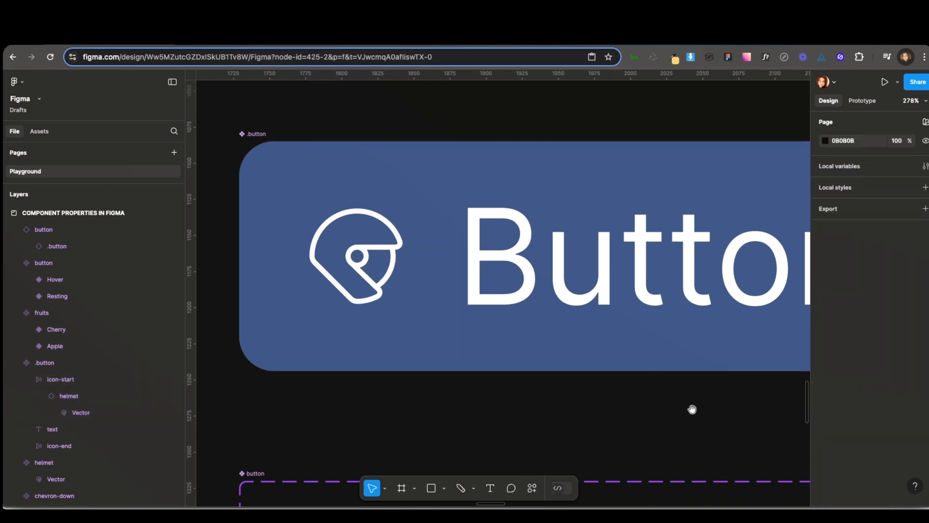
Switch Show icon-start off and back on again for the nested .button in the standalone button instance
drag(693, 409, 431, 325)
scroll(436, 329, down, 4)
drag(668, 390, 434, 282)
scroll(406, 318, up, 3)
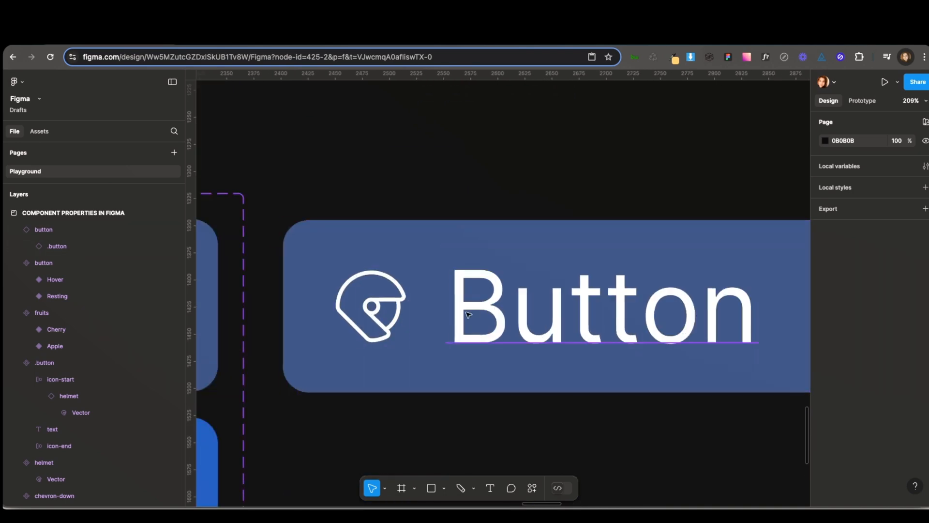
super+click(385, 315)
click(407, 237)
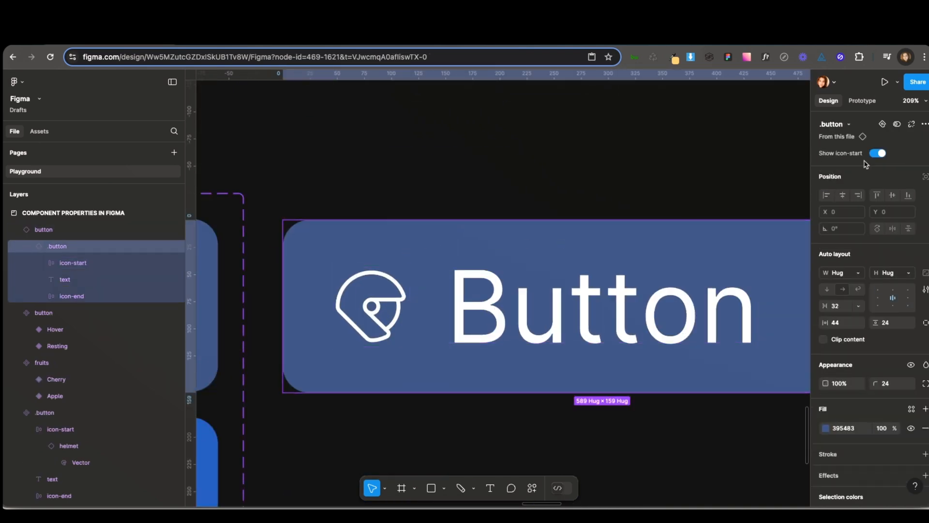
click(876, 152)
click(877, 153)
click(878, 154)
click(878, 155)
click(645, 190)
Select the helmet instance inside the icon-start frame of the .button main component and check its swap options
scroll(629, 233, down, 2)
drag(359, 216, 597, 310)
scroll(400, 251, up, 4)
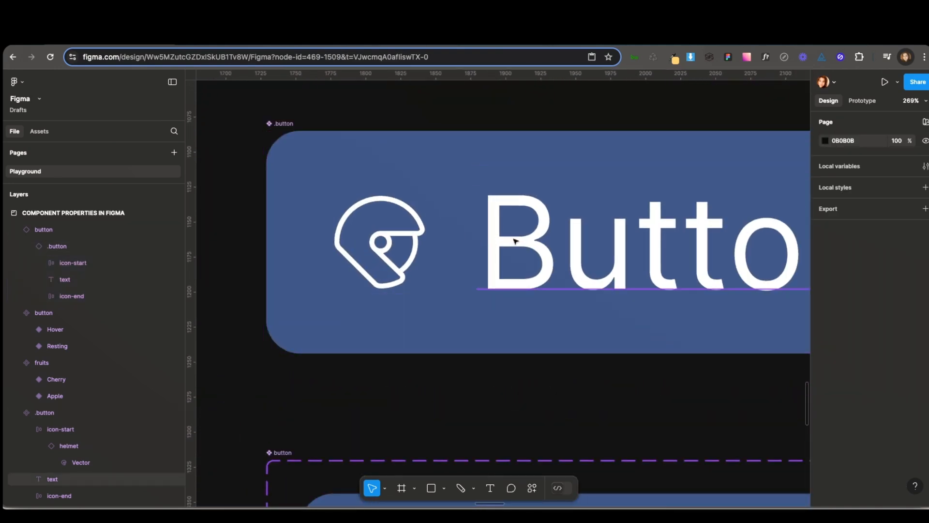
click(345, 243)
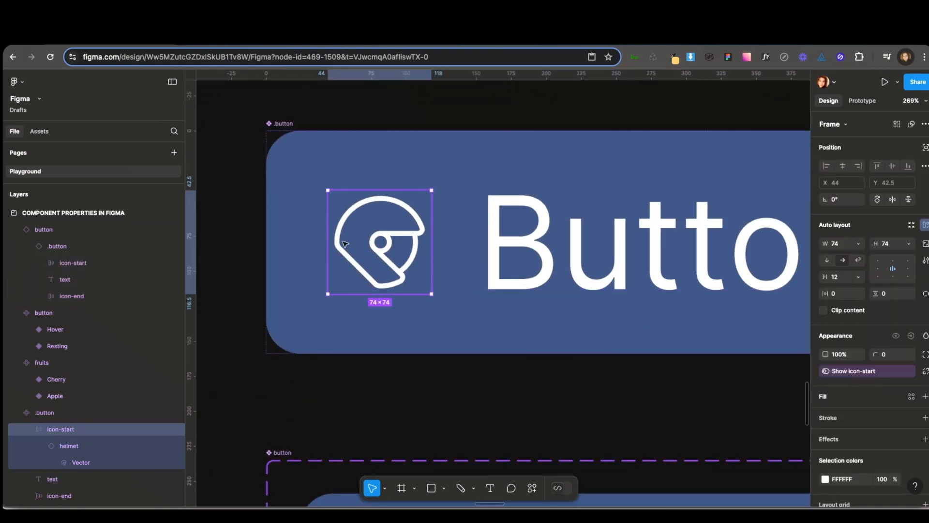
click(76, 447)
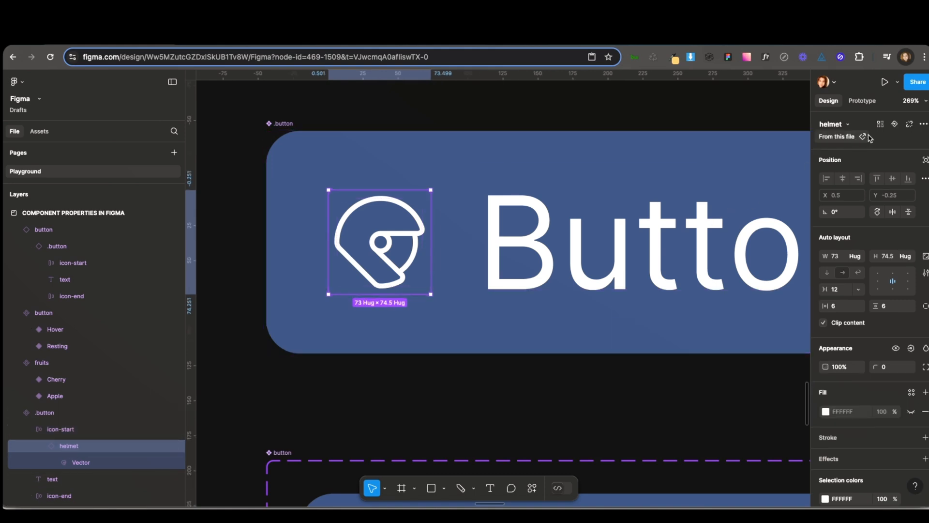
click(843, 127)
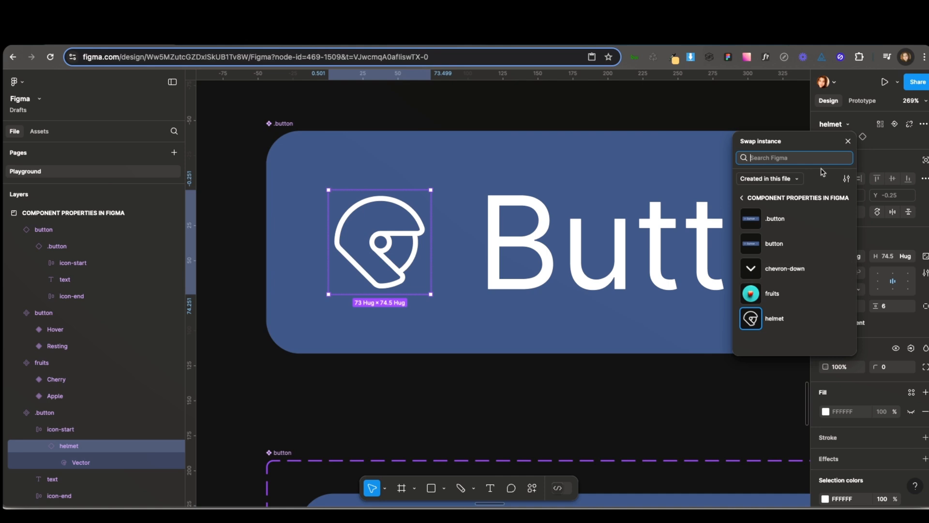
click(861, 120)
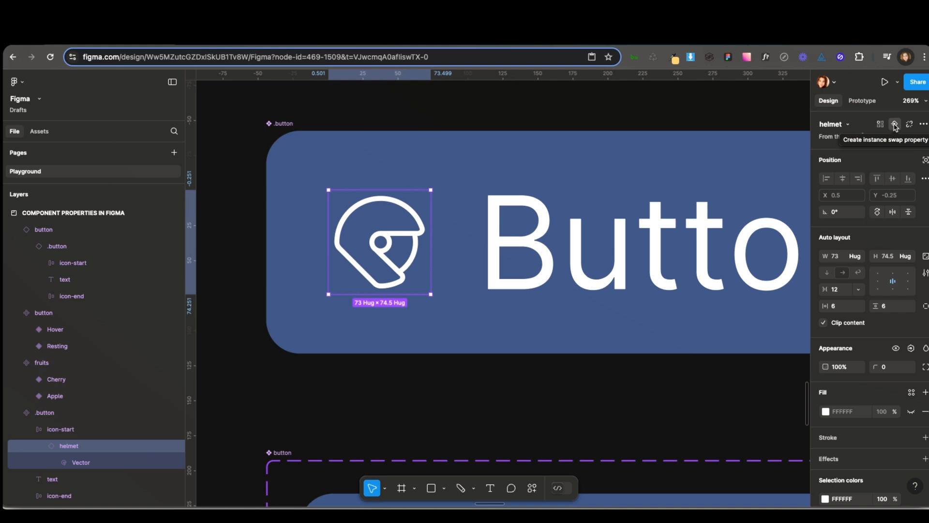
Create an instance swap property named Icon Start - Icon for the helmet instance, with helmet as its value
click(895, 124)
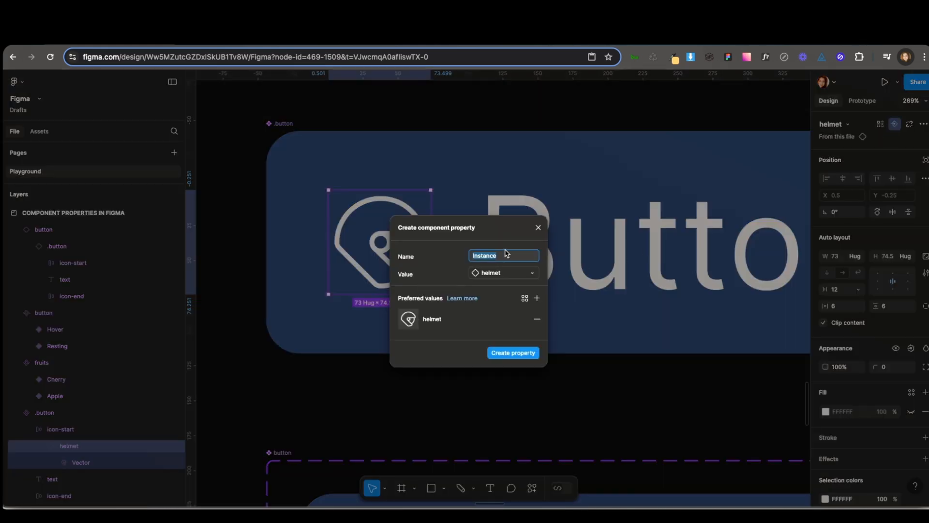
text(Icon-Start)
key(ctrl+a)
text(Icon)
click(506, 353)
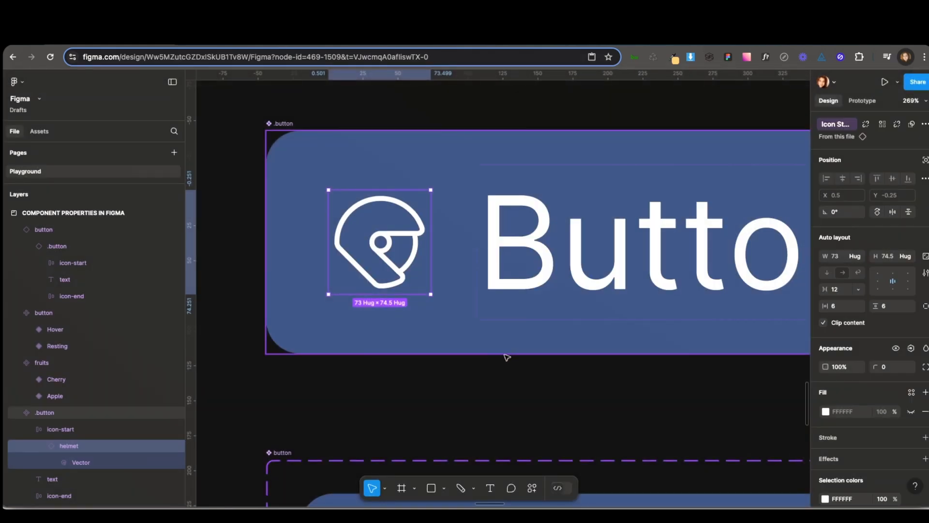
Toggle Show icon-start off and on for the nested .button in the standalone instance to check the Icon Start - Icon property
click(526, 409)
scroll(520, 403, down, 2)
drag(730, 453, 463, 321)
drag(767, 431, 218, 245)
scroll(371, 291, down, 2)
scroll(464, 302, right, 1)
scroll(495, 290, down, 2)
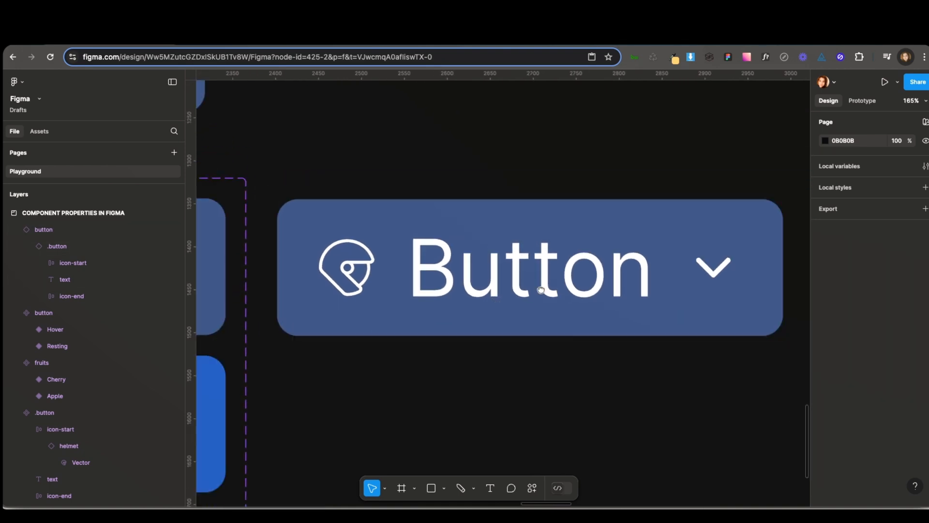
double_click(497, 257)
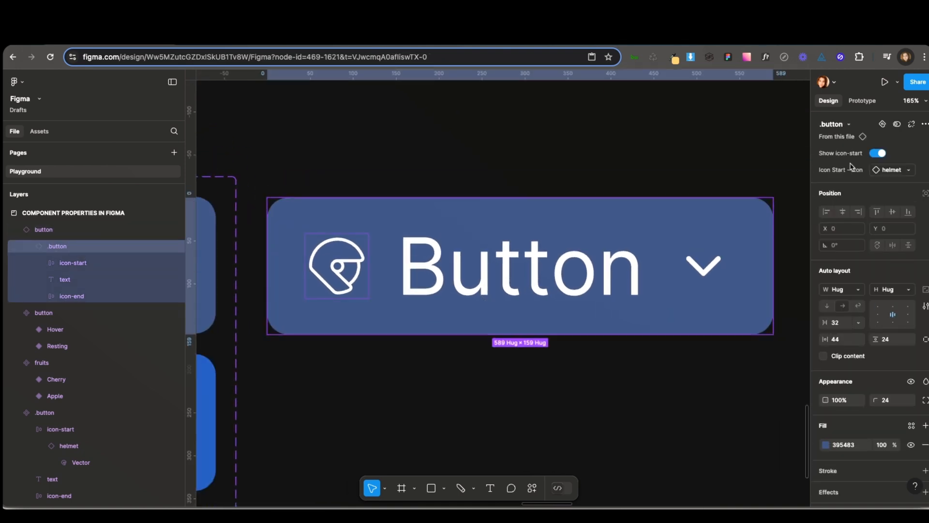
click(879, 153)
click(879, 153)
click(879, 153)
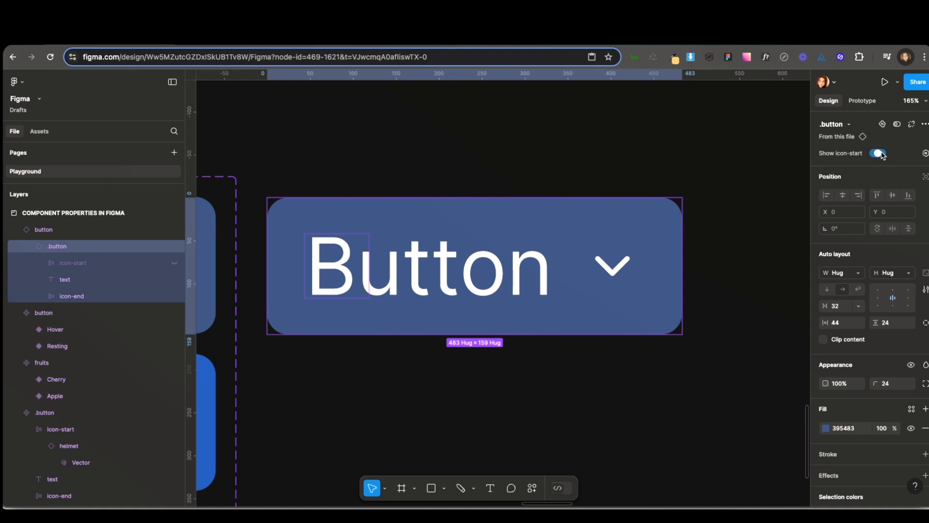
click(879, 154)
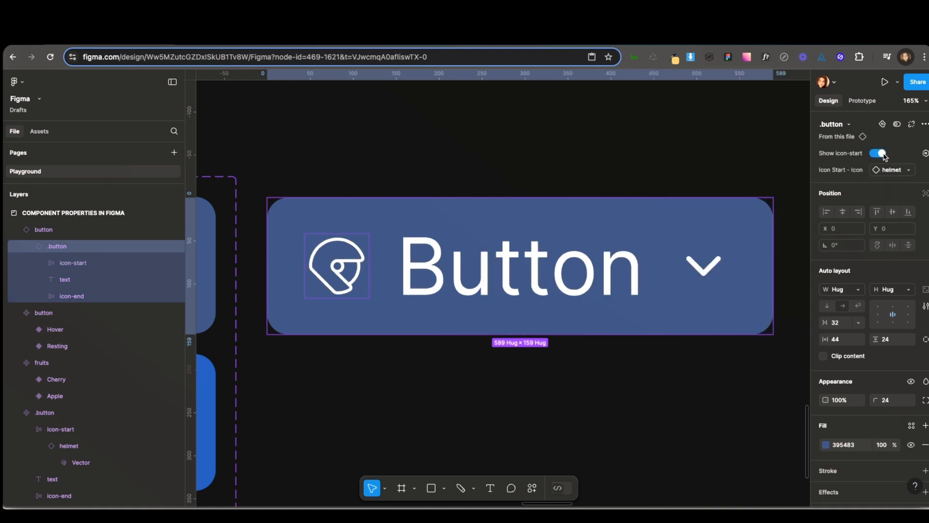
click(879, 154)
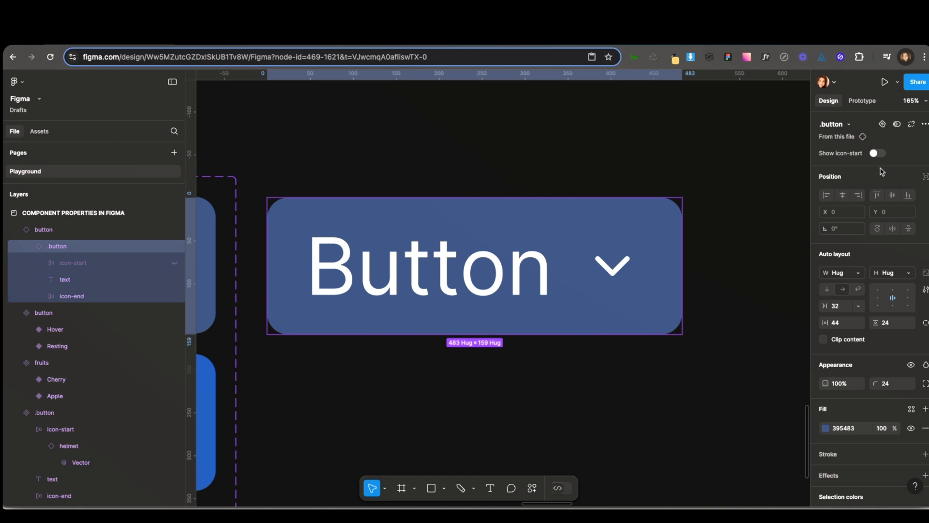
click(877, 152)
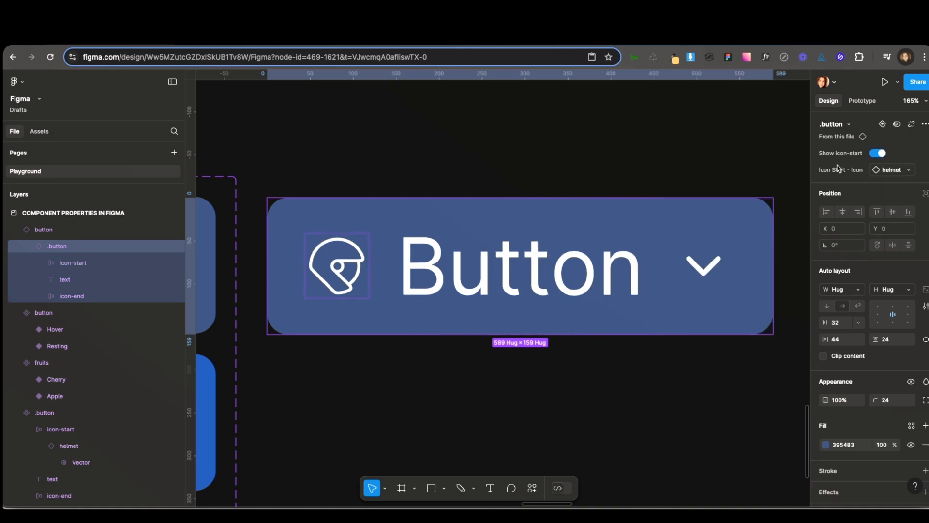
Test the Icon Start - Icon property by swapping the icon to chevron-down and back to helmet
click(885, 170)
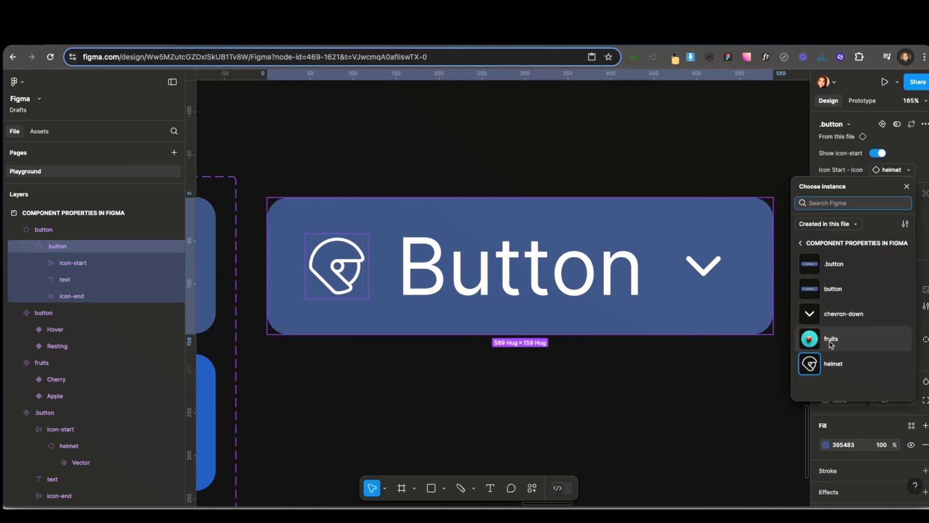
click(828, 314)
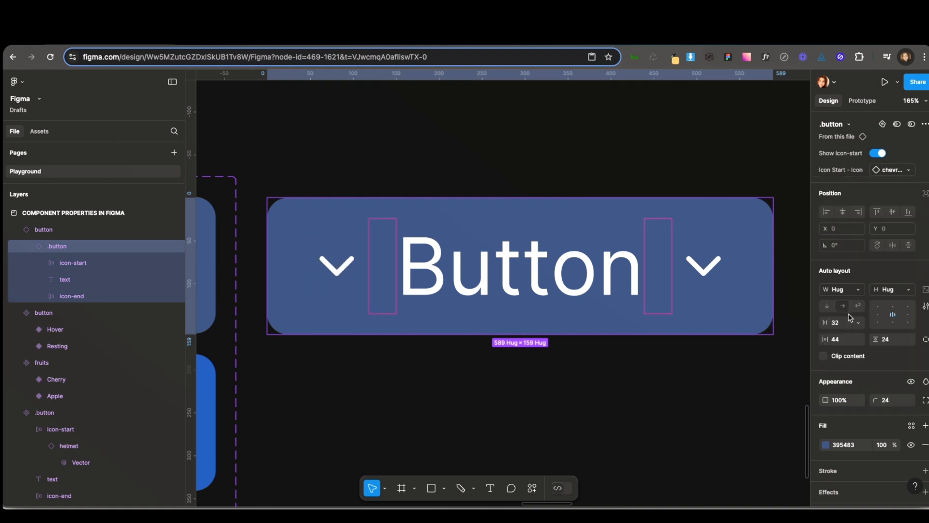
click(886, 170)
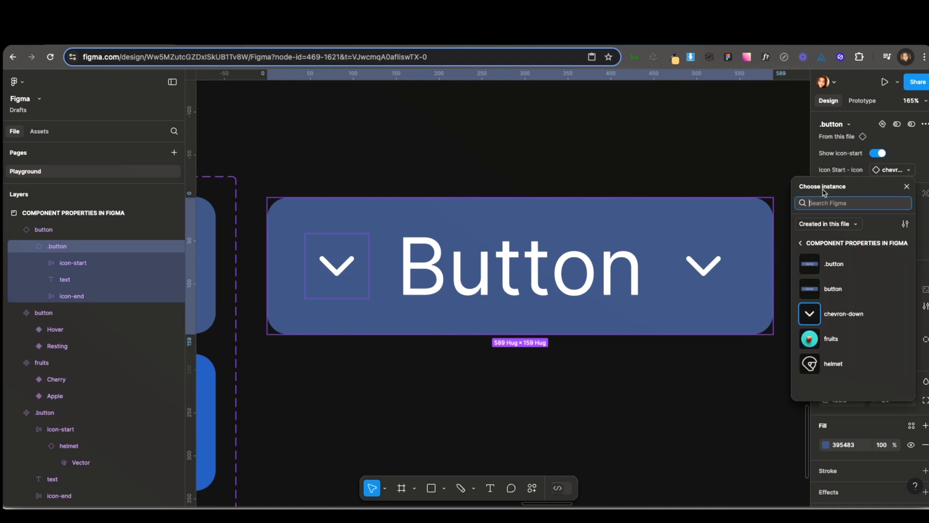
click(830, 368)
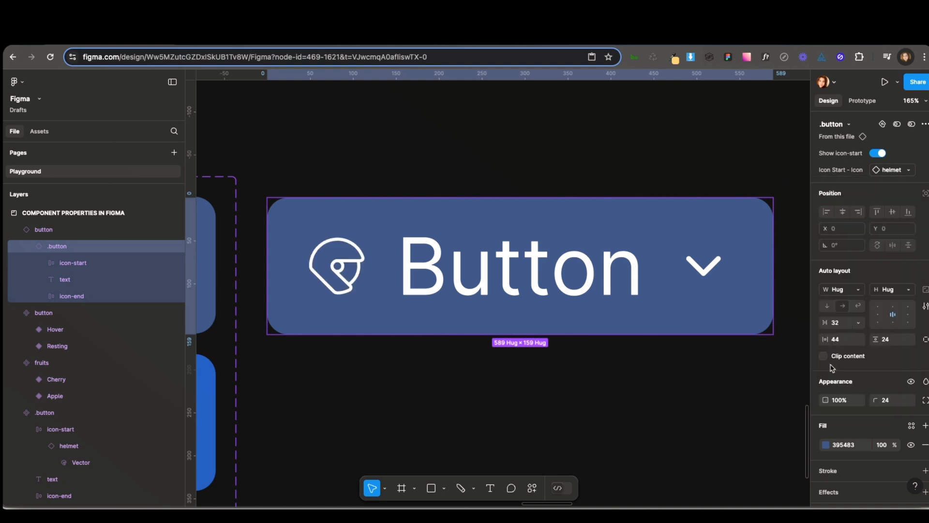
click(895, 172)
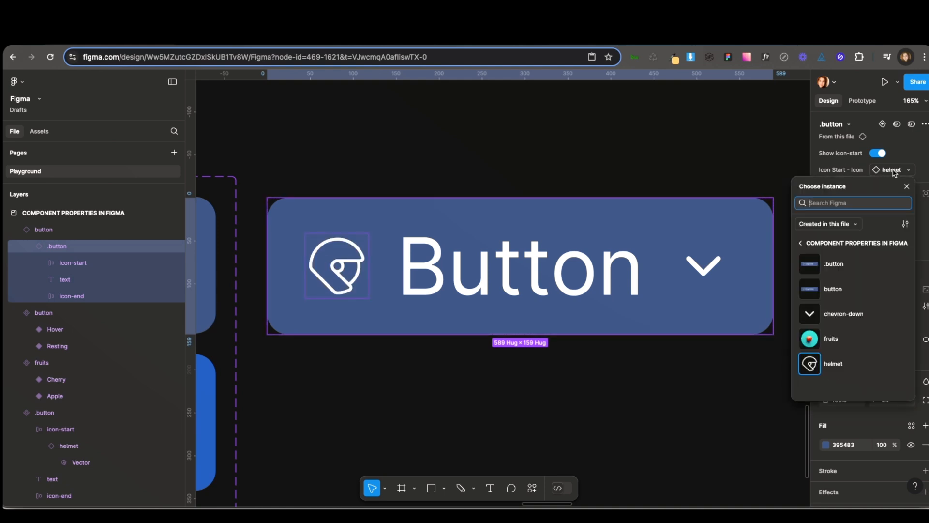
click(629, 182)
Inspect the fruits component set and its Apple and Cherry variants
drag(440, 151, 588, 271)
drag(353, 180, 554, 278)
drag(605, 145, 567, 326)
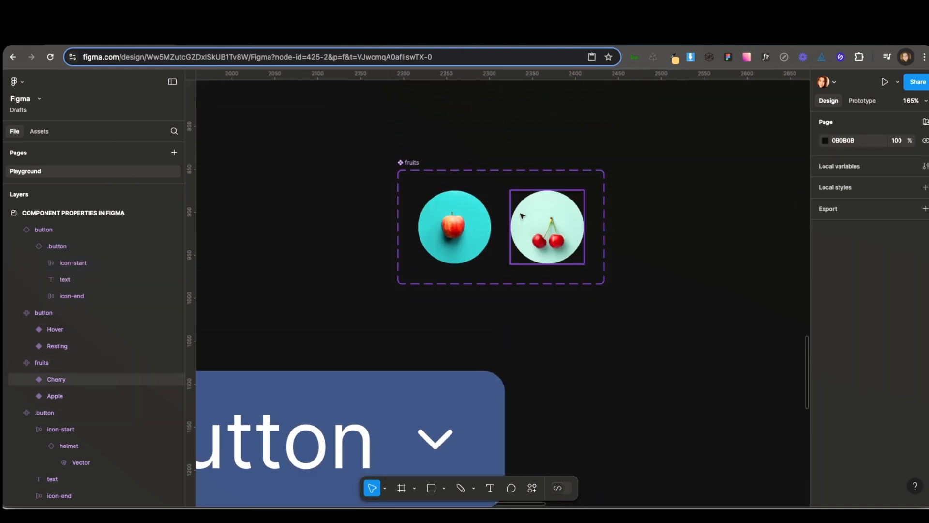
scroll(523, 214, up, 5)
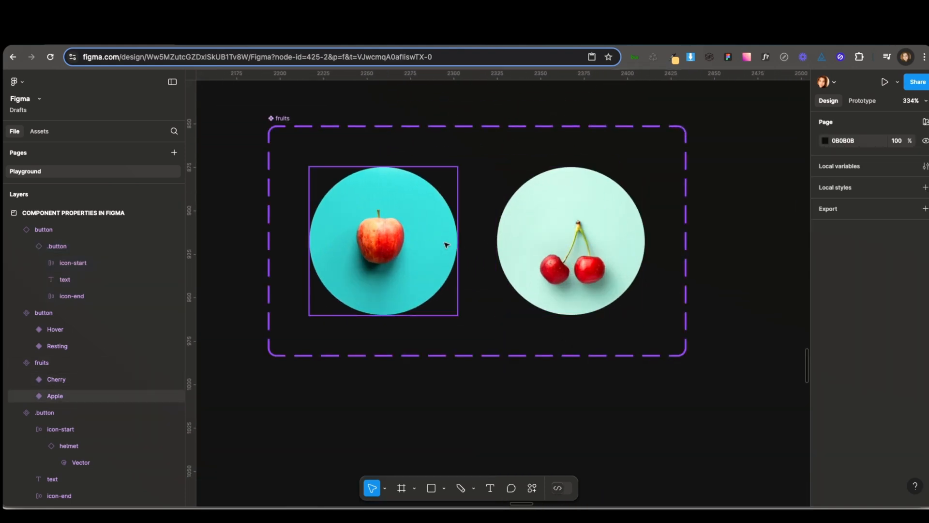
drag(257, 101, 419, 209)
drag(742, 366, 743, 399)
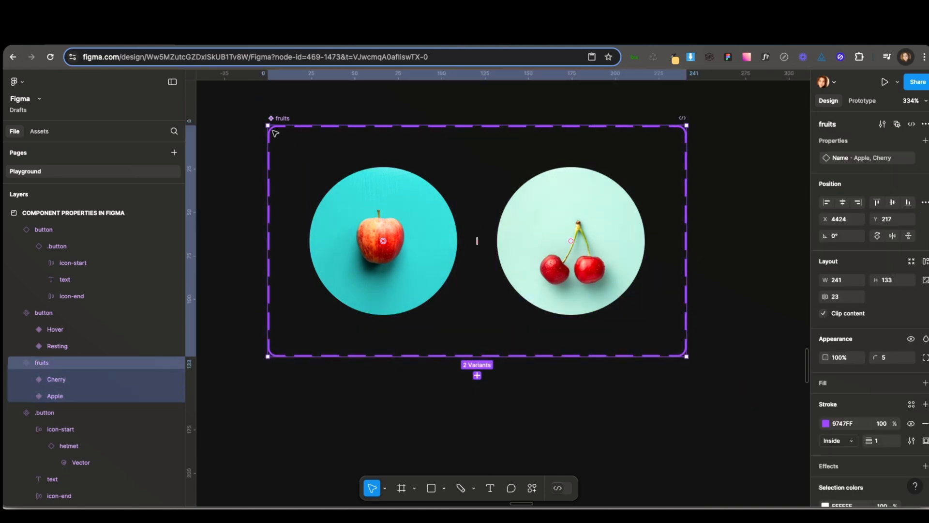
Set Icon Start - Icon to fruits for the .button nested in the standalone button instance
scroll(358, 198, down, 5)
drag(672, 359, 401, 179)
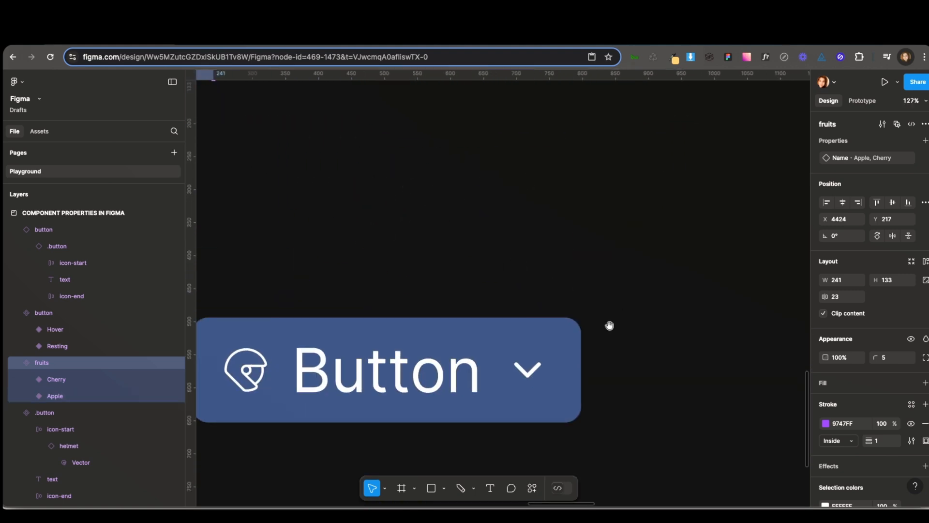
drag(379, 222, 543, 383)
scroll(543, 384, down, 6)
scroll(631, 336, right, 3)
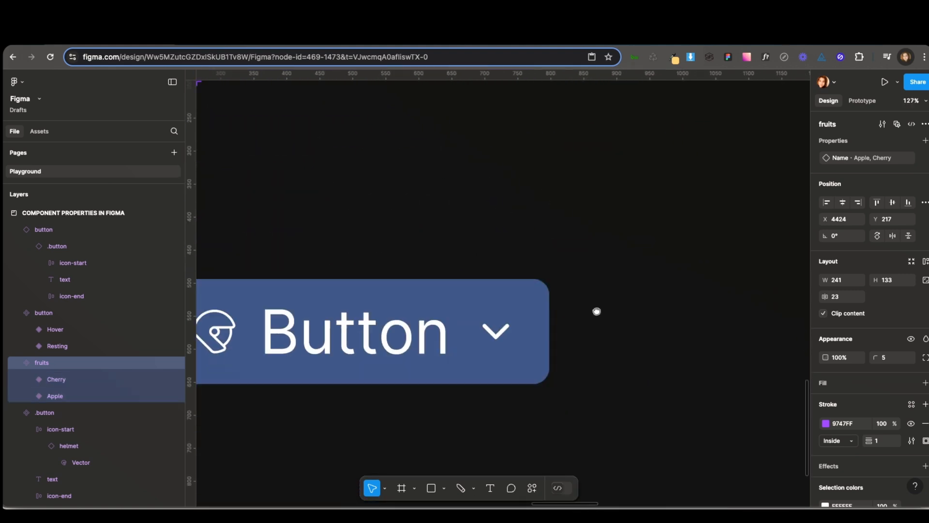
click(382, 251)
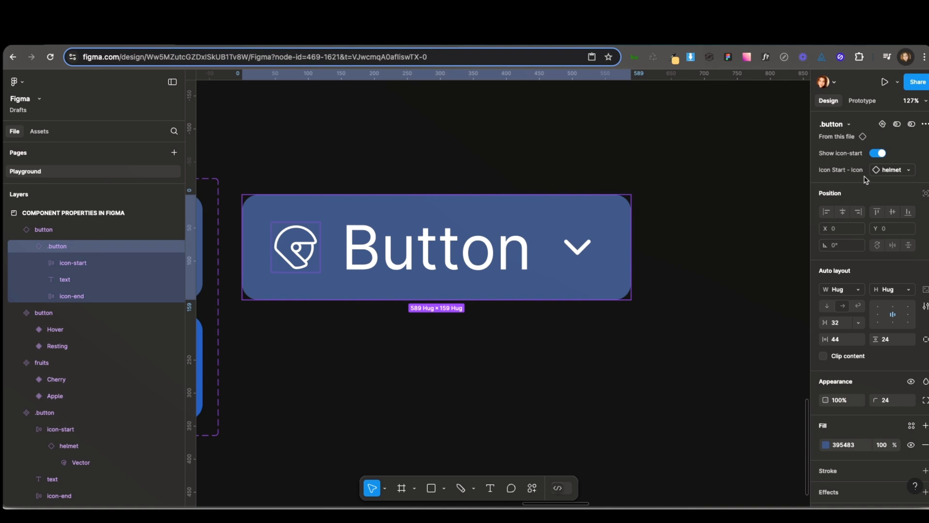
click(884, 170)
click(839, 345)
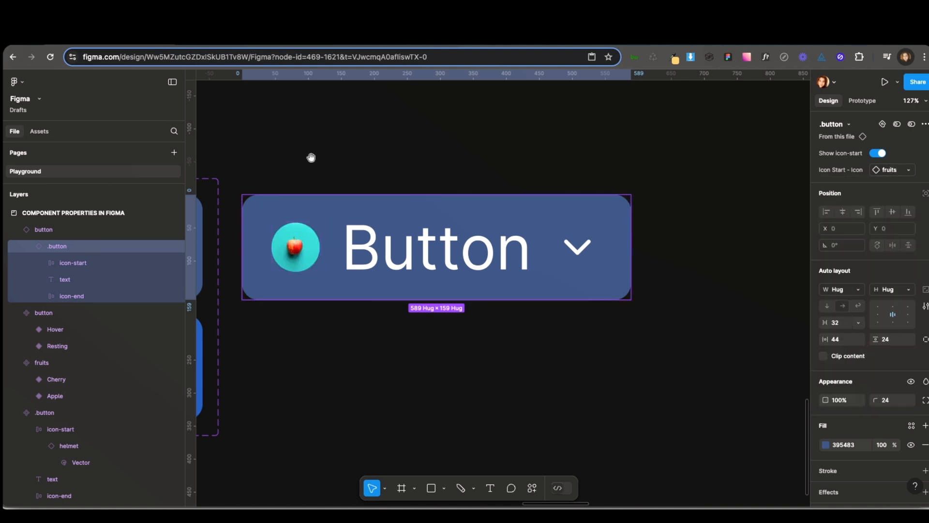
Move the standalone button instance slightly up and to the right, to about X 4651, Y 670
drag(311, 158, 446, 361)
scroll(492, 349, down, 4)
scroll(492, 349, right, 2)
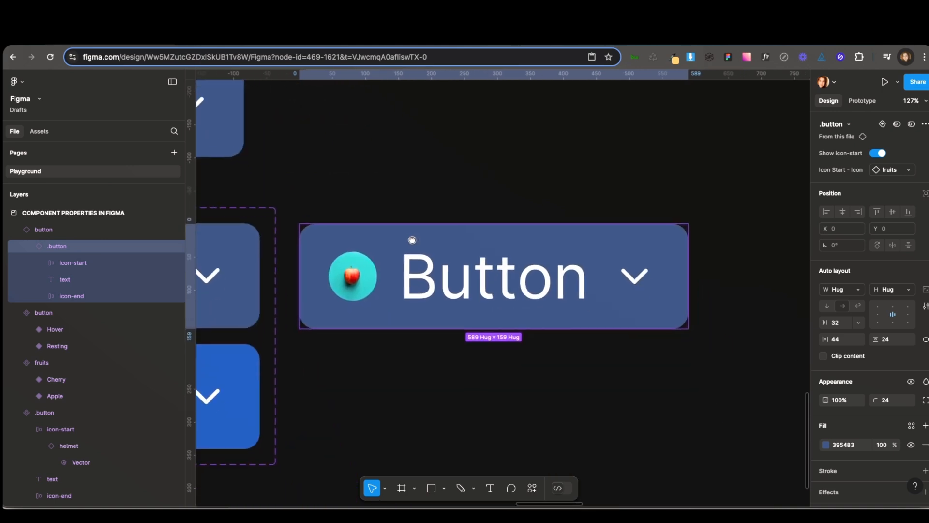
scroll(438, 290, up, 3)
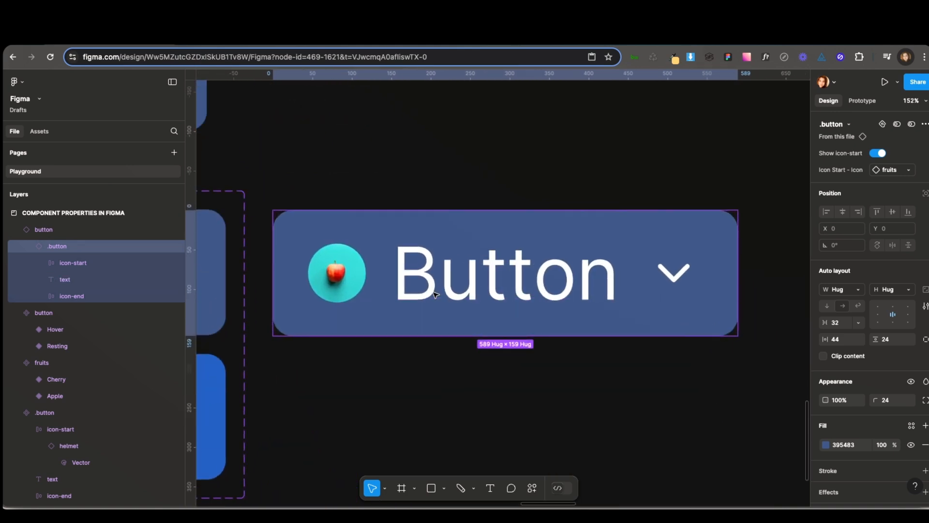
scroll(443, 285, up, 2)
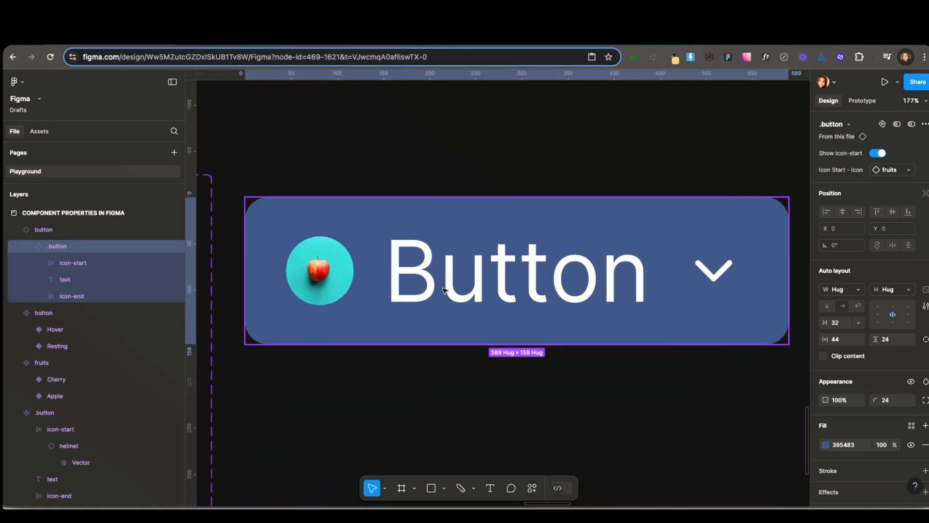
drag(444, 285, 460, 248)
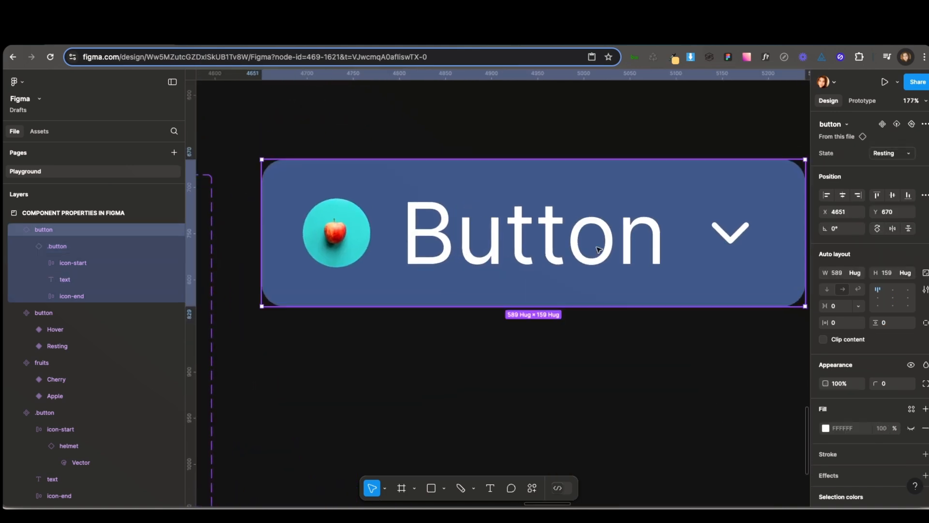
Toggle Show icon-start off and on for the moved instance's nested .button and review the Icon Start - Icon choices, keeping fruits
double_click(702, 211)
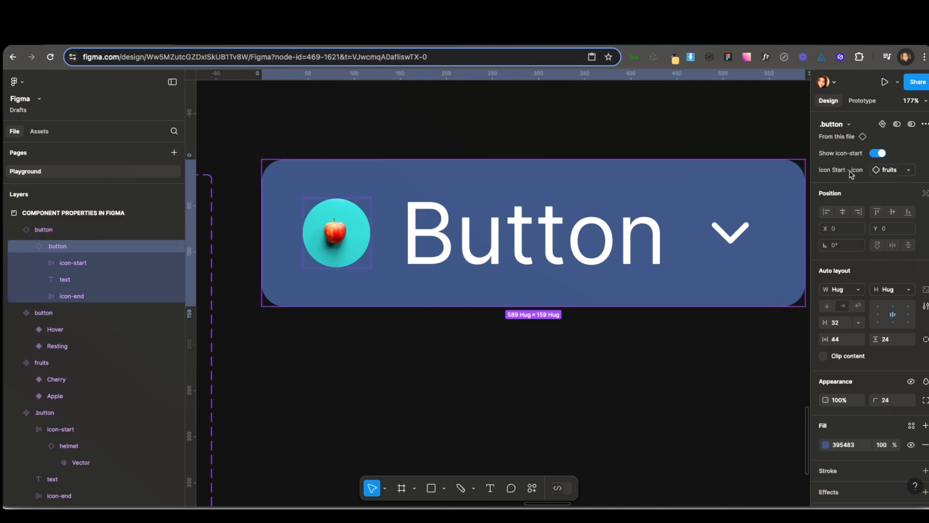
click(879, 153)
click(879, 153)
click(879, 153)
click(878, 153)
click(890, 167)
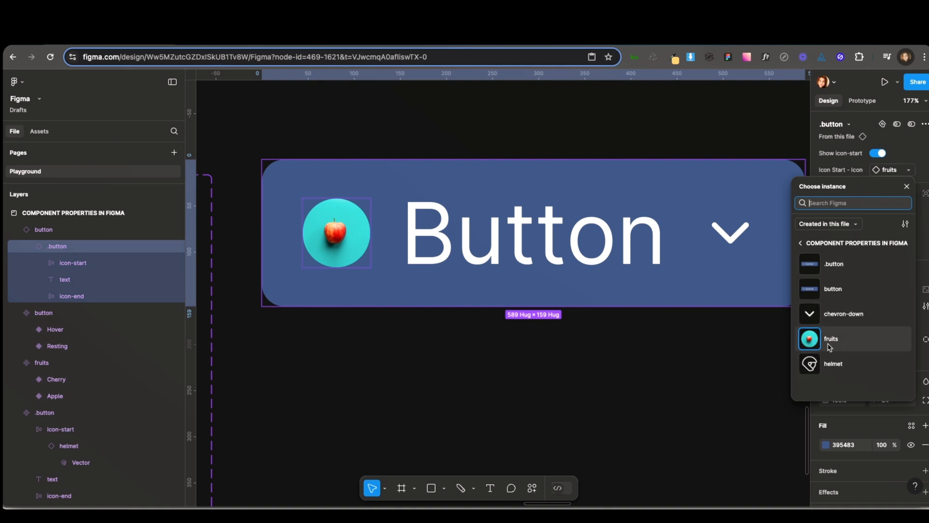
click(900, 161)
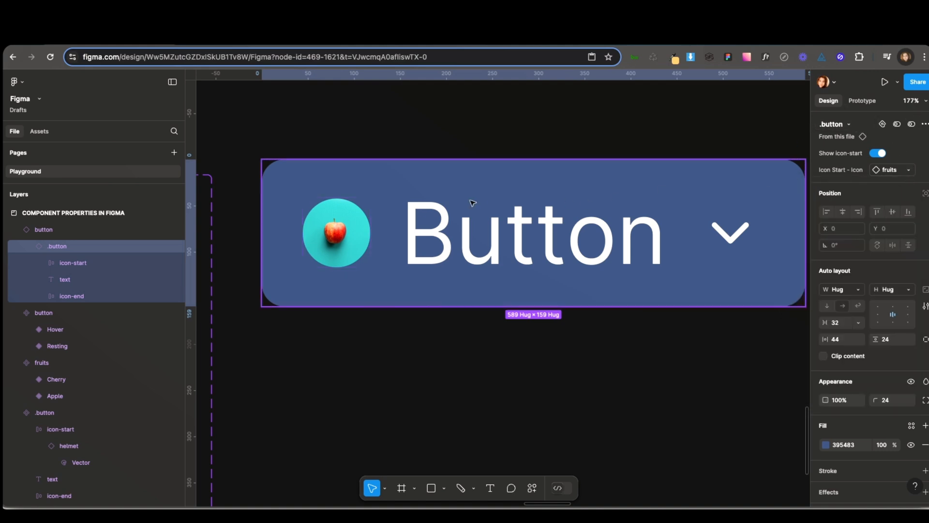
Set the Name variant of the fruits instance nested in the button's icon-start frame to Cherry
click(329, 228)
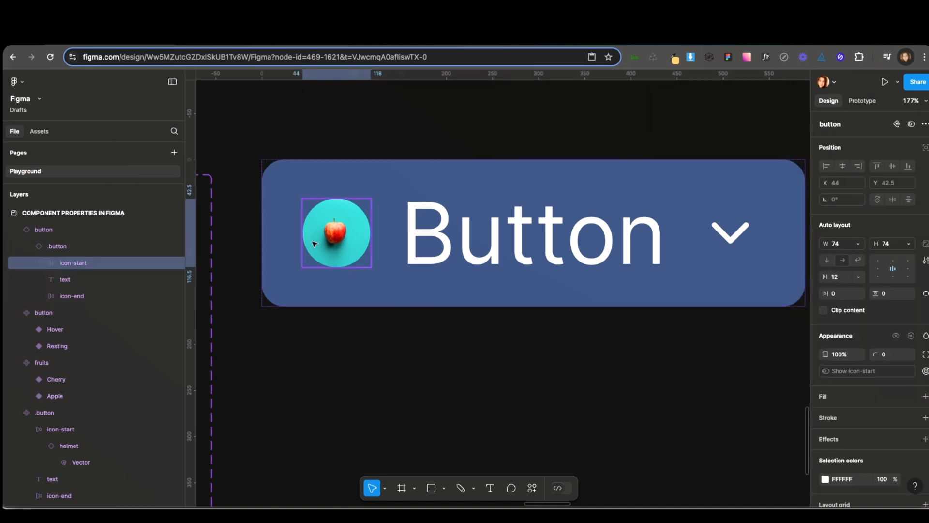
double_click(338, 227)
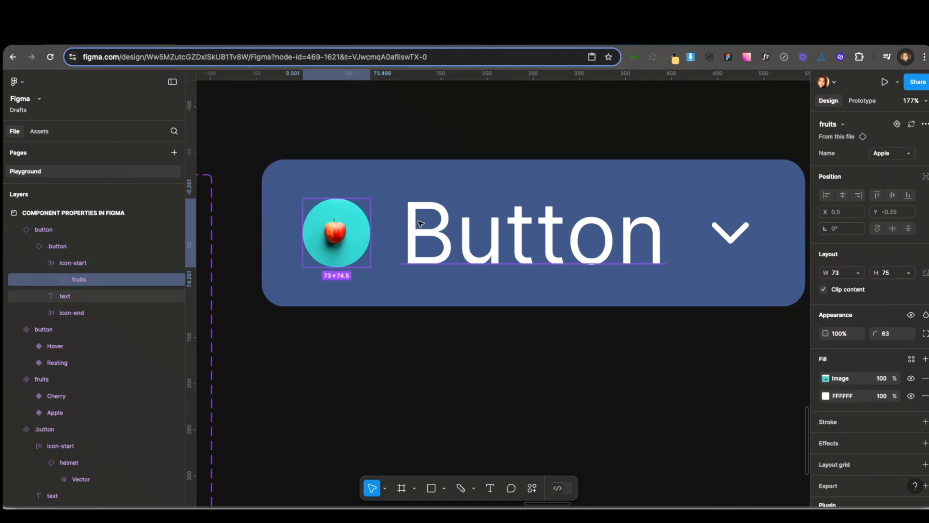
click(893, 153)
click(843, 165)
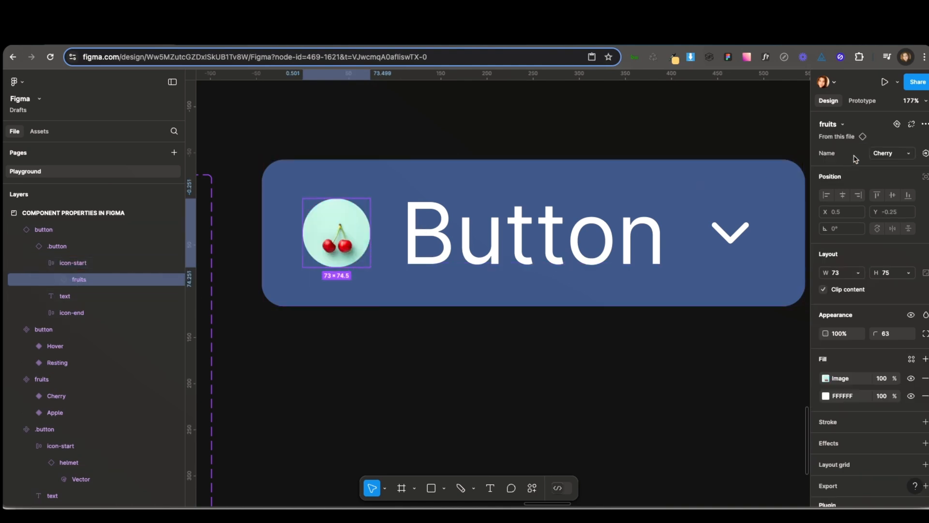
Switch the Name variant of the fruits instance nested in the icon-start frame to Apple and back to Cherry
click(873, 155)
click(866, 141)
click(867, 154)
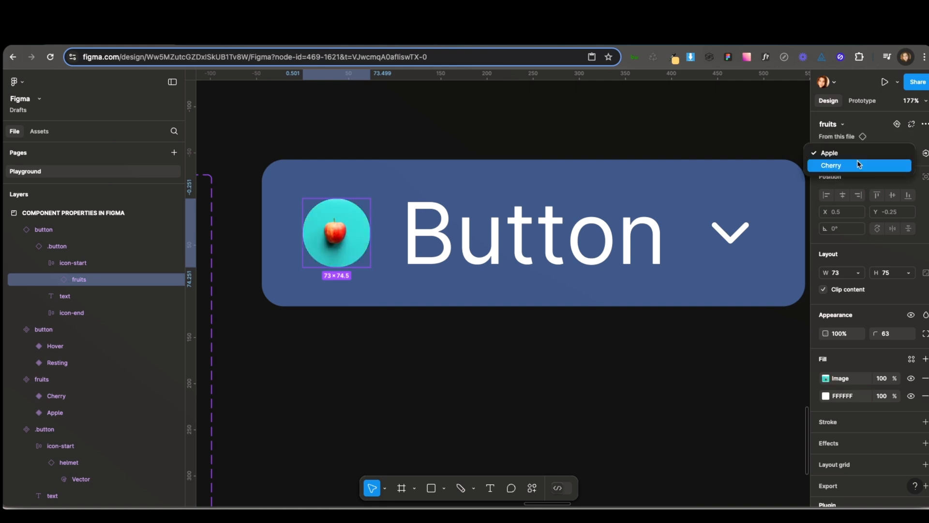
click(858, 165)
click(506, 136)
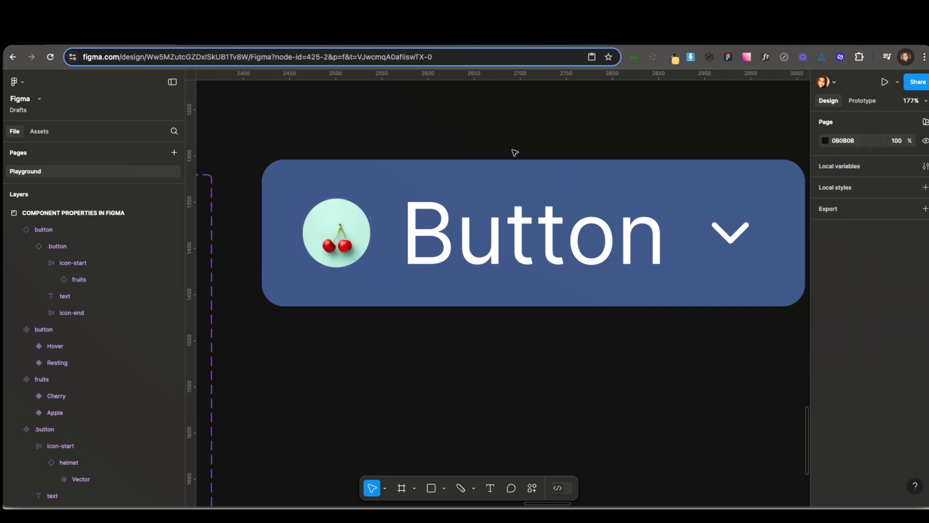
Examine the properties exposed by the standalone button instance and by its nested .button
click(508, 199)
scroll(612, 229, right, 1)
drag(613, 229, 605, 229)
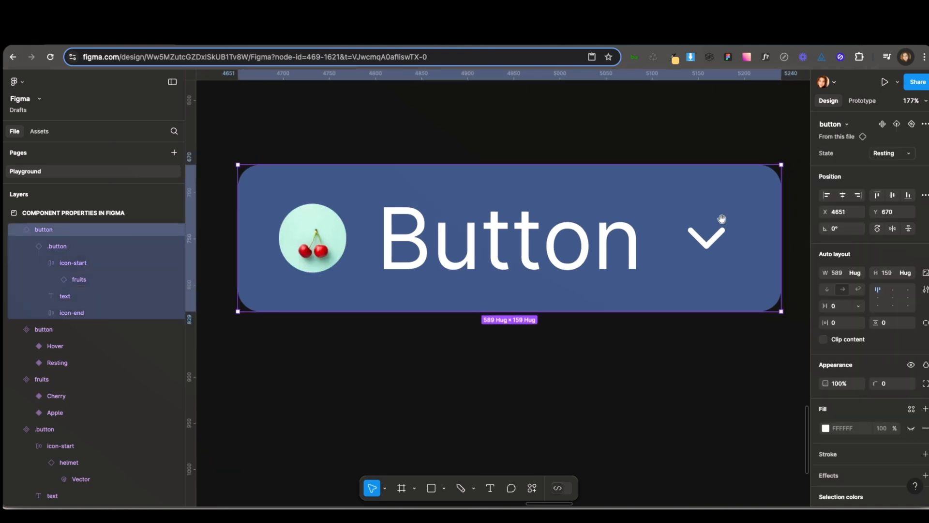
double_click(579, 213)
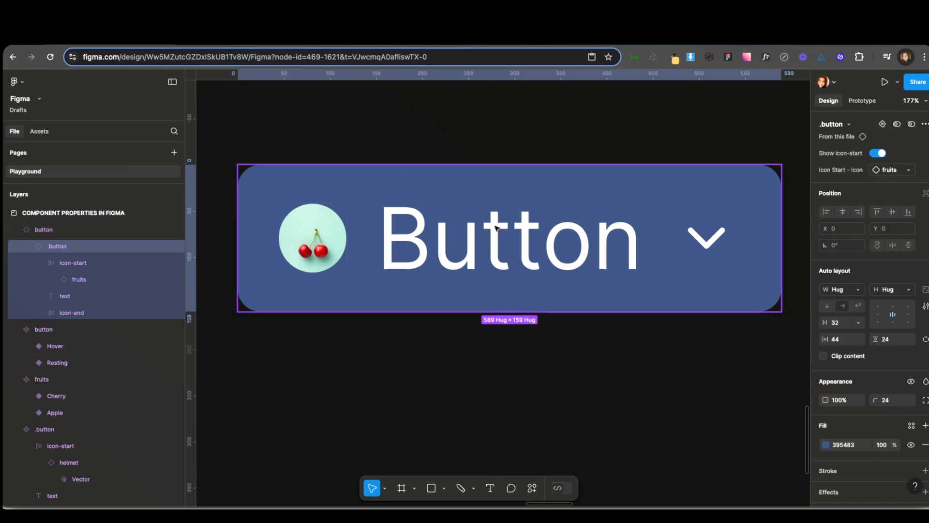
Select the nested fruits instance within the button's layers and review its Name variant options, keeping Cherry
click(430, 262)
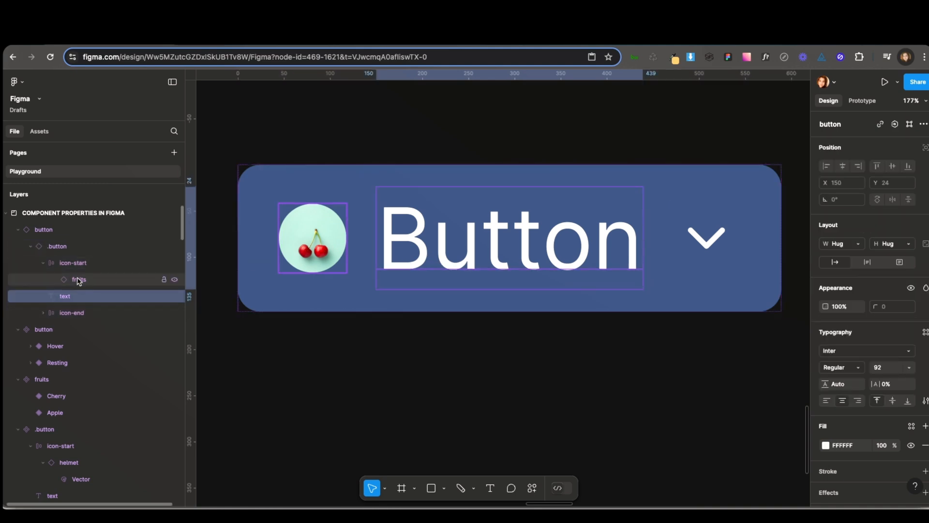
click(145, 280)
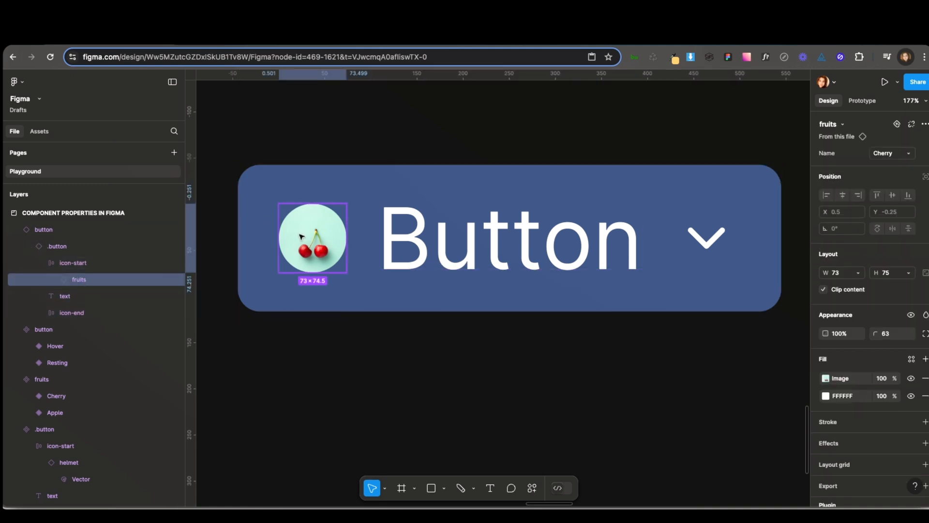
click(884, 153)
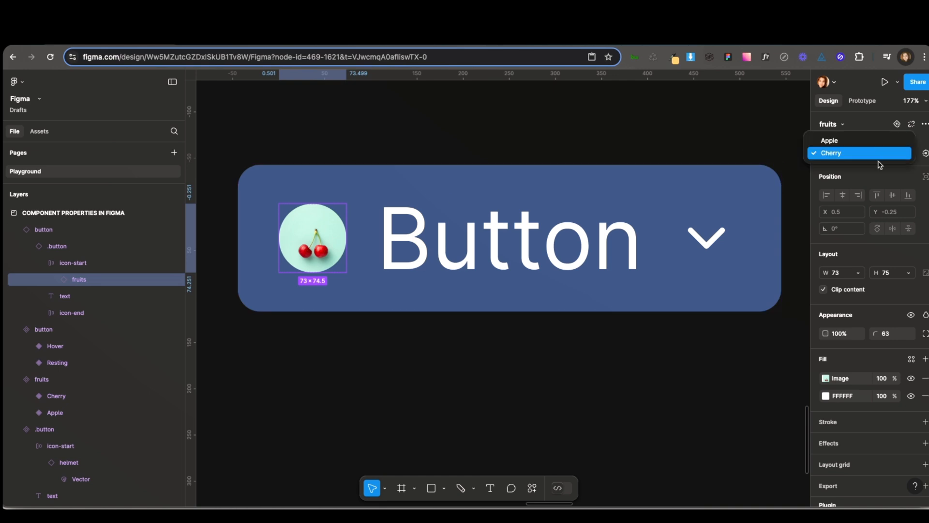
click(882, 152)
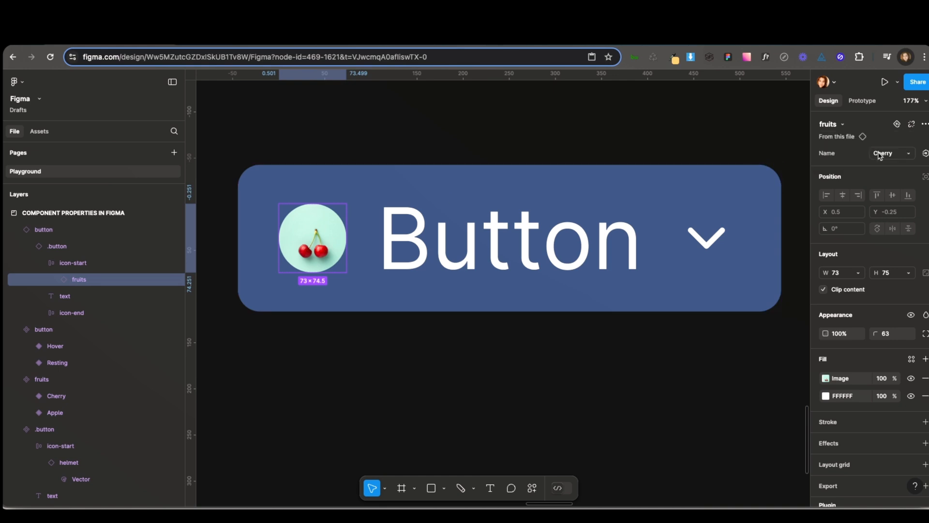
click(670, 162)
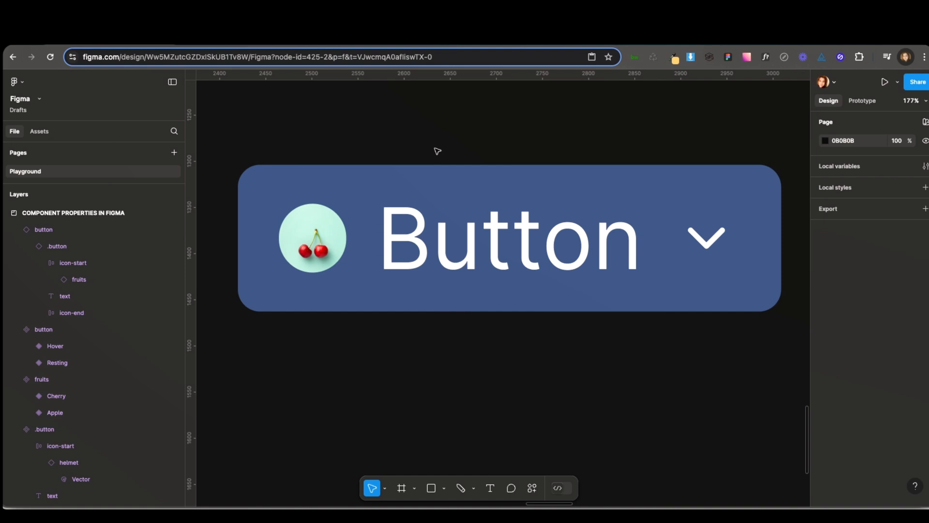
Compare the properties of the standalone button instance, the .button base component and the button component set
click(540, 202)
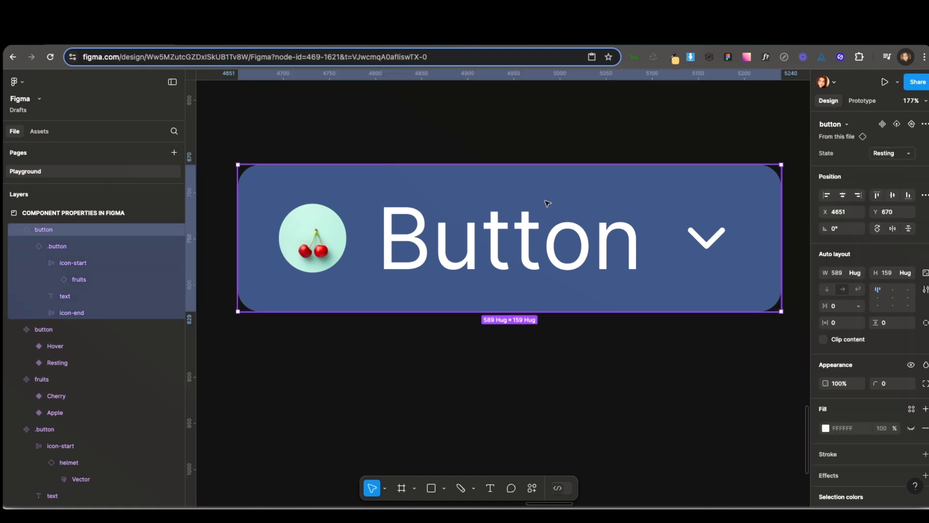
scroll(608, 191, down, 5)
drag(374, 188, 542, 253)
click(449, 202)
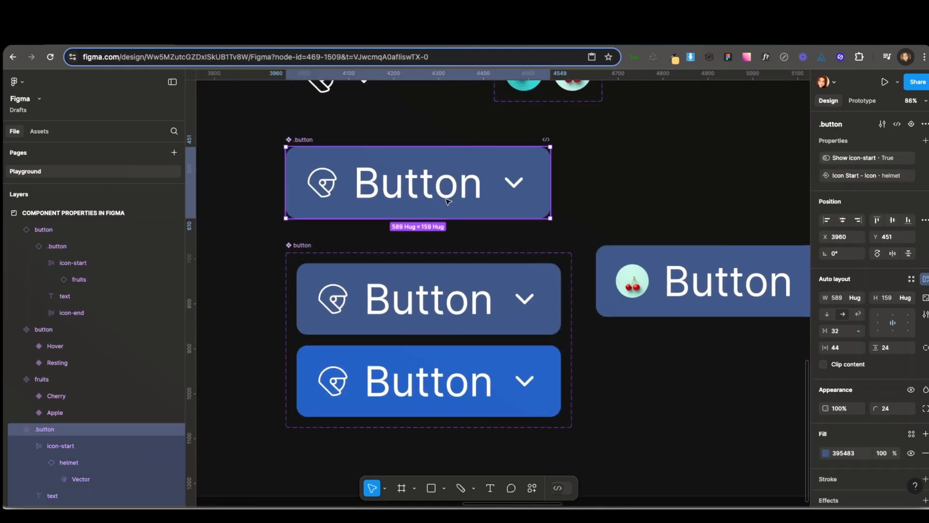
click(446, 259)
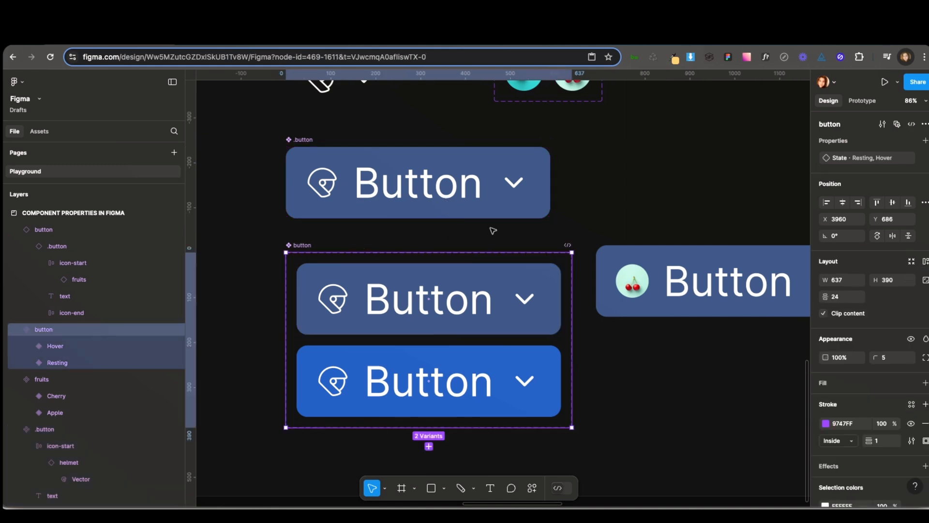
Review the button component set's State variant property settings and its component configuration options
click(910, 159)
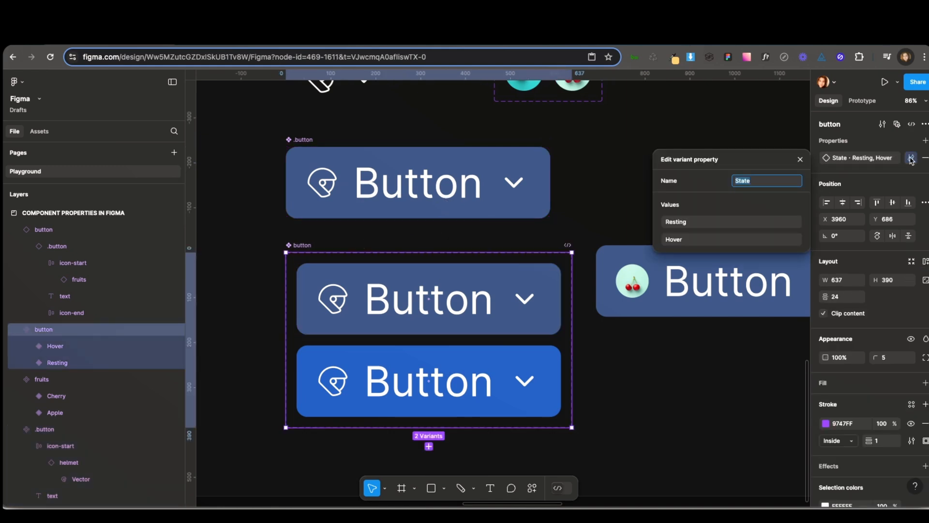
click(910, 159)
click(880, 125)
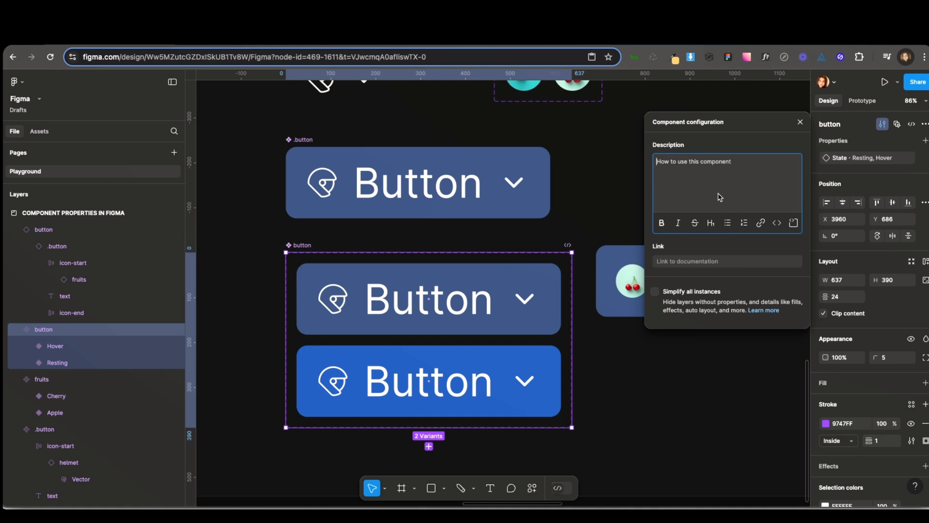
click(800, 121)
click(686, 177)
scroll(575, 196, up, 2)
drag(576, 196, 551, 261)
scroll(552, 261, down, 2)
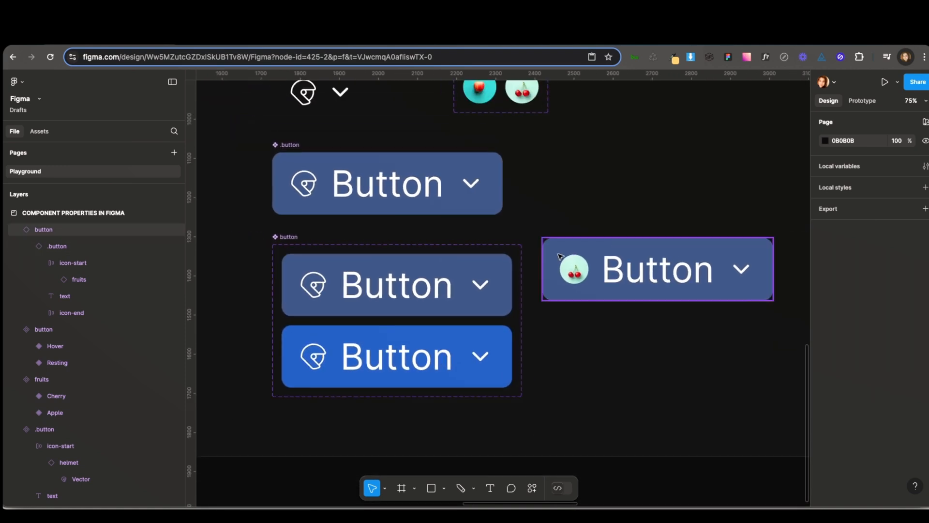